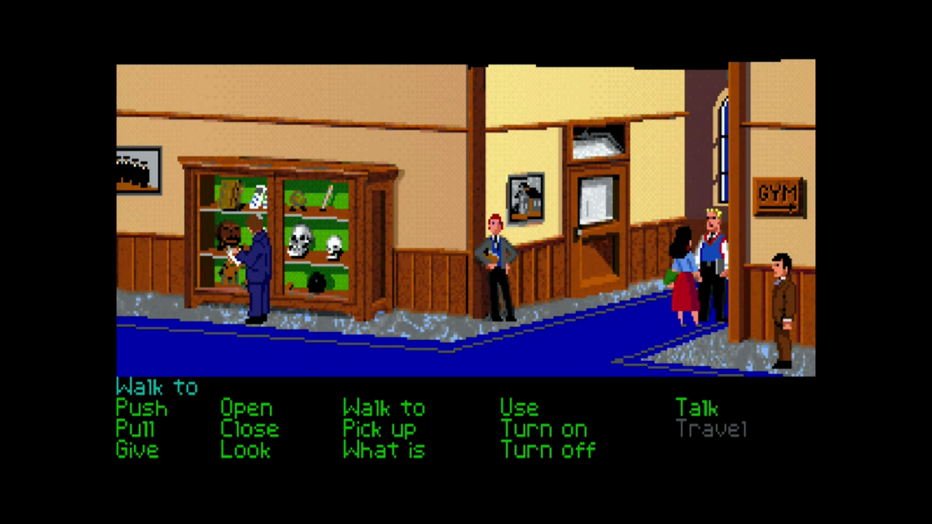
- Agree to Roland's licence on the Sound Canvas VA Windows trial page and download scva_win_trial
click(119, 333)
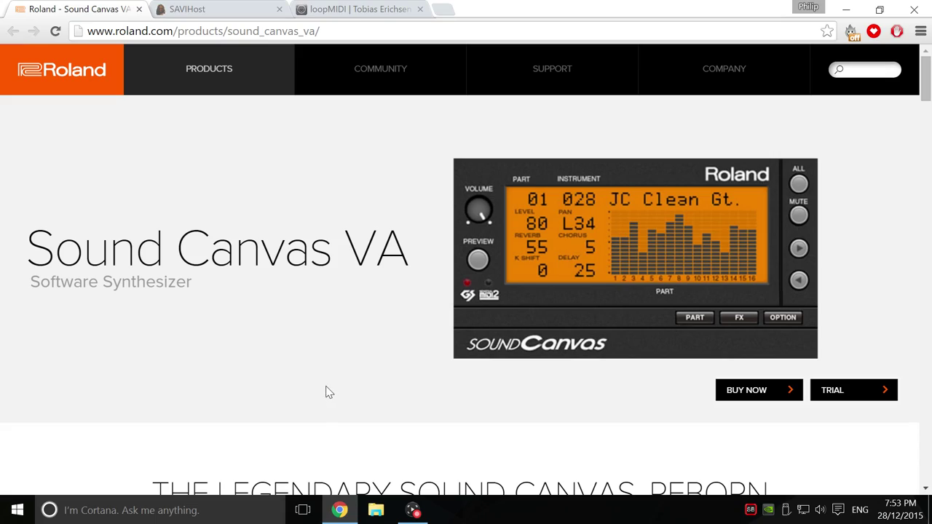
click(832, 391)
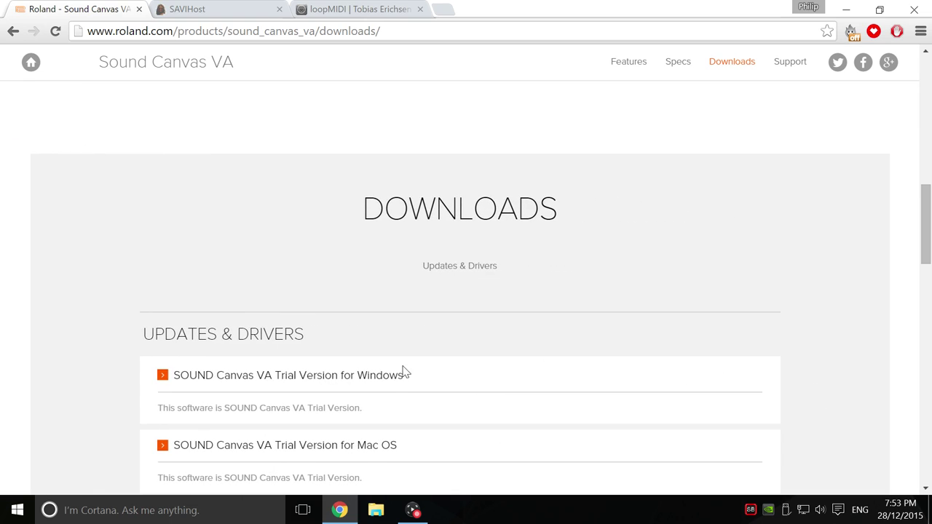
click(378, 380)
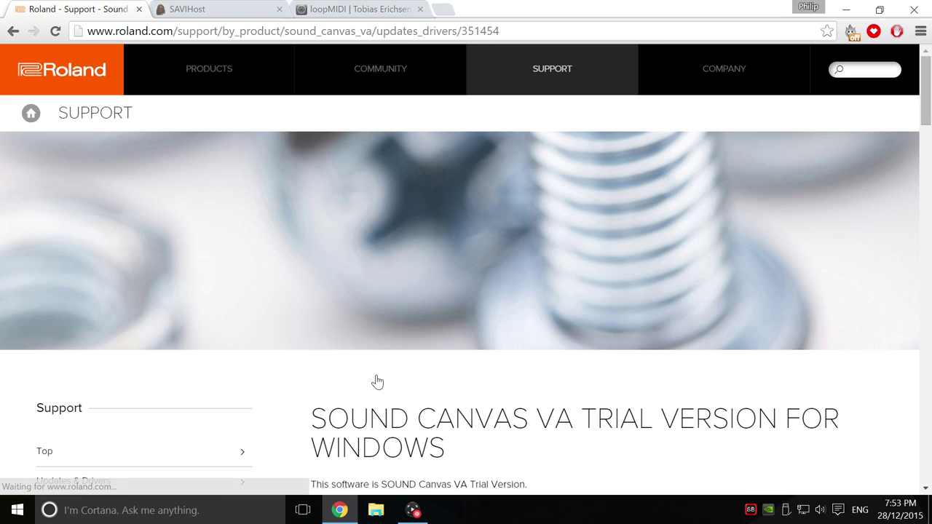
drag(928, 93, 895, 302)
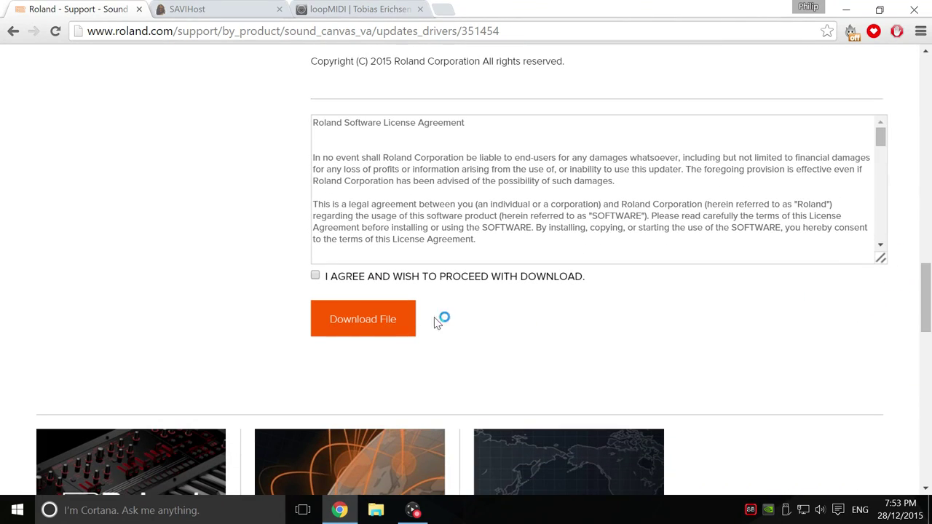
click(314, 278)
click(349, 319)
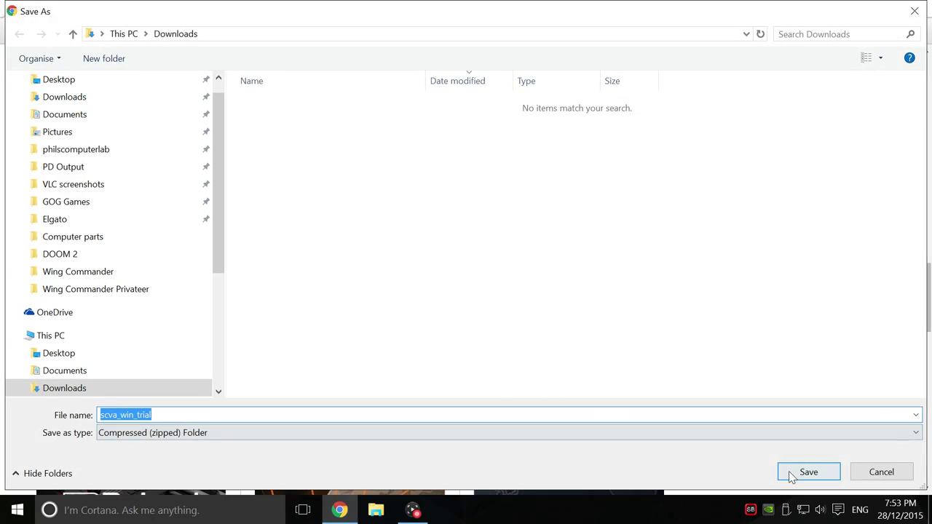
- Save scva_win_trial to Downloads, extract it, and run SOUND_Canvas_VA_Installer from the extracted folder
click(791, 474)
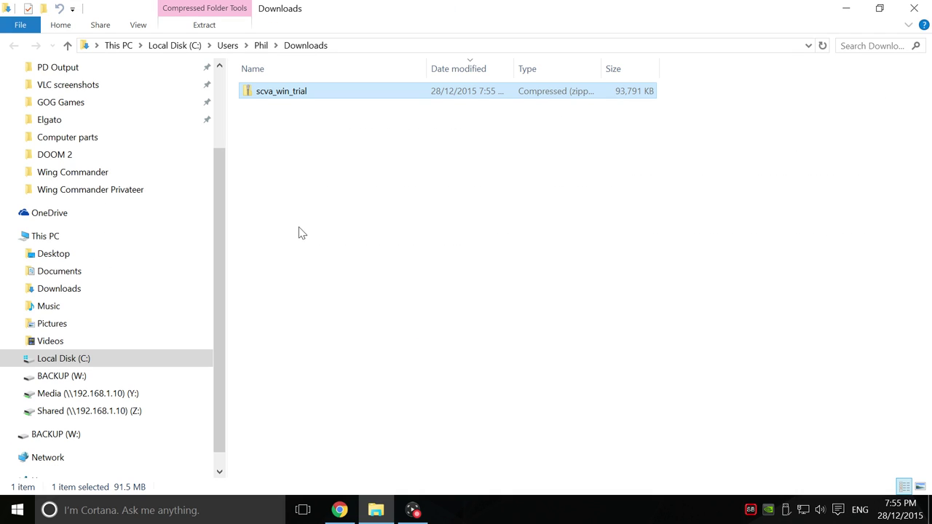
right_click(281, 96)
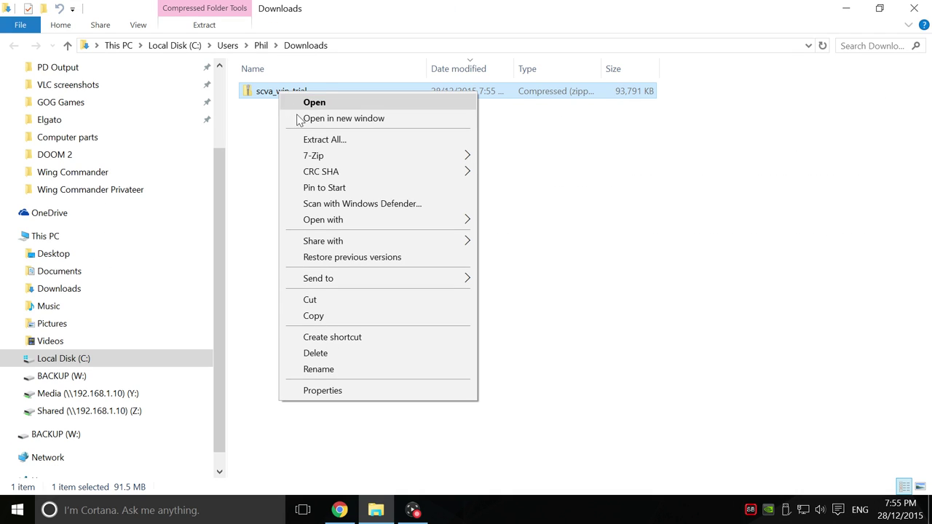
click(317, 149)
click(587, 408)
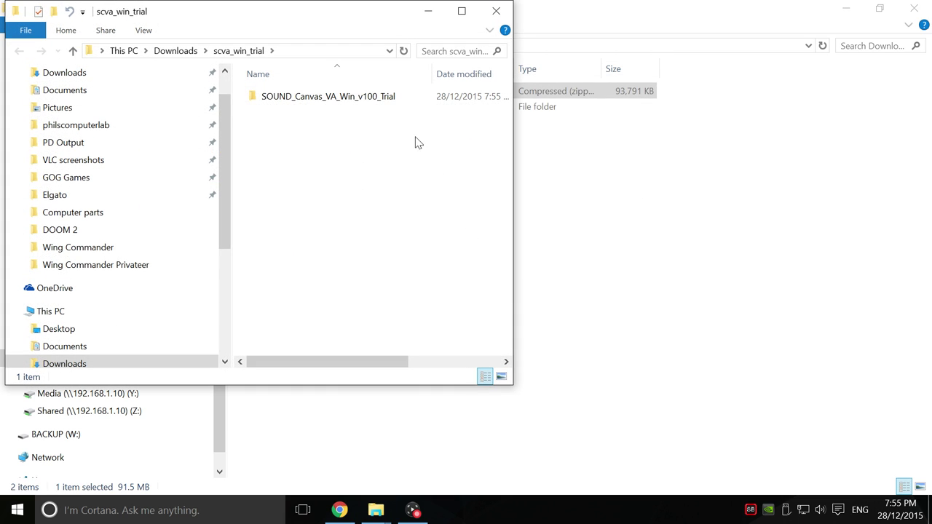
double_click(347, 99)
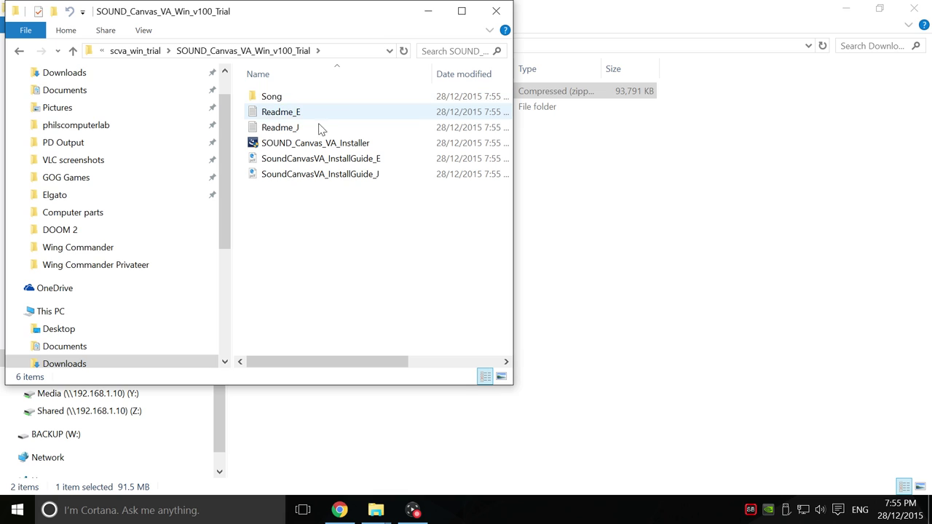
double_click(310, 145)
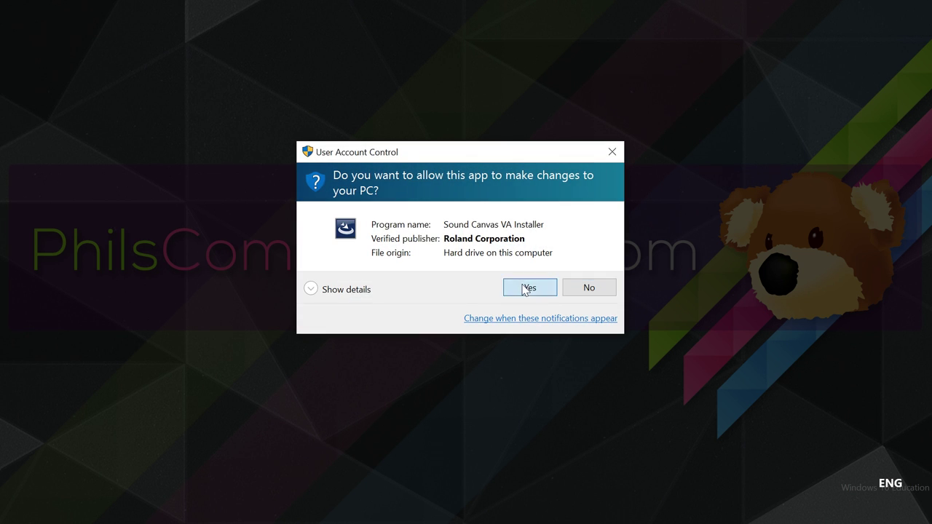
- Approve UAC, accept the licence, keep default Program Files folders, install, and finish the wizard
click(531, 287)
click(539, 383)
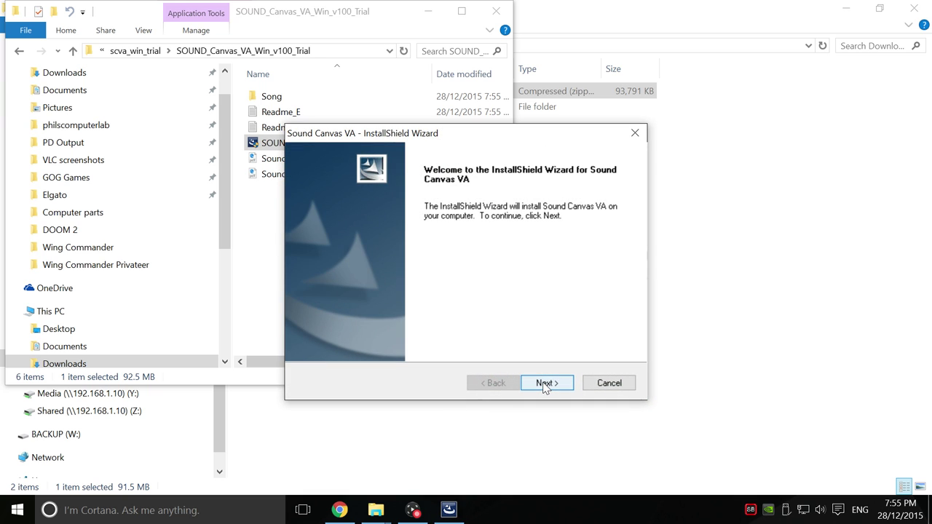
click(543, 384)
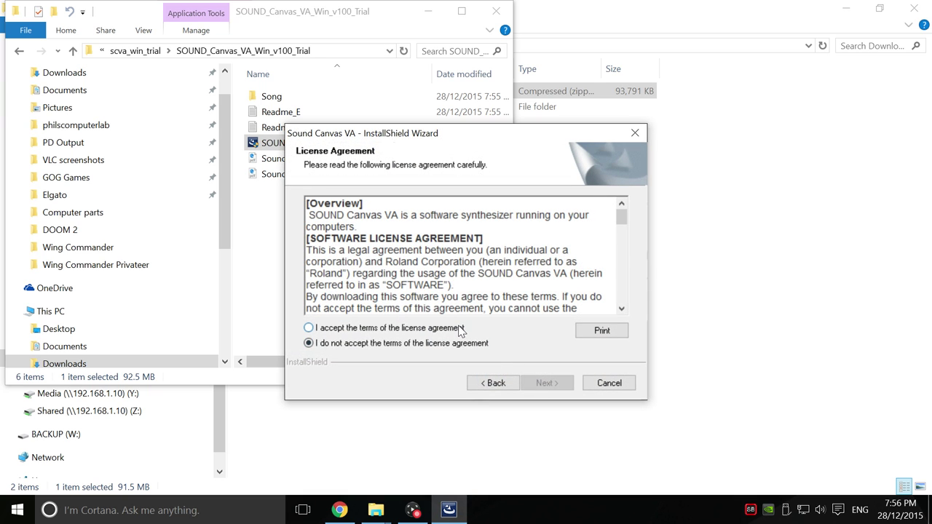
click(460, 328)
click(545, 384)
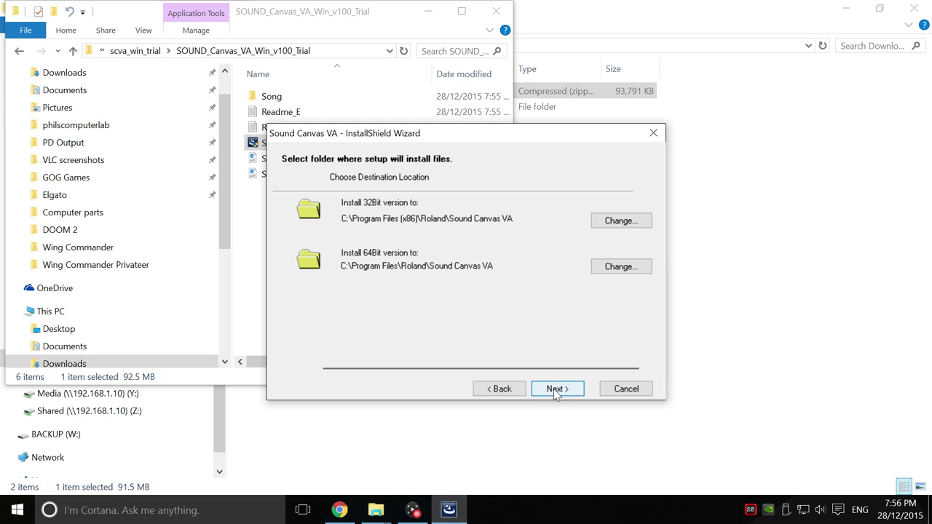
click(558, 393)
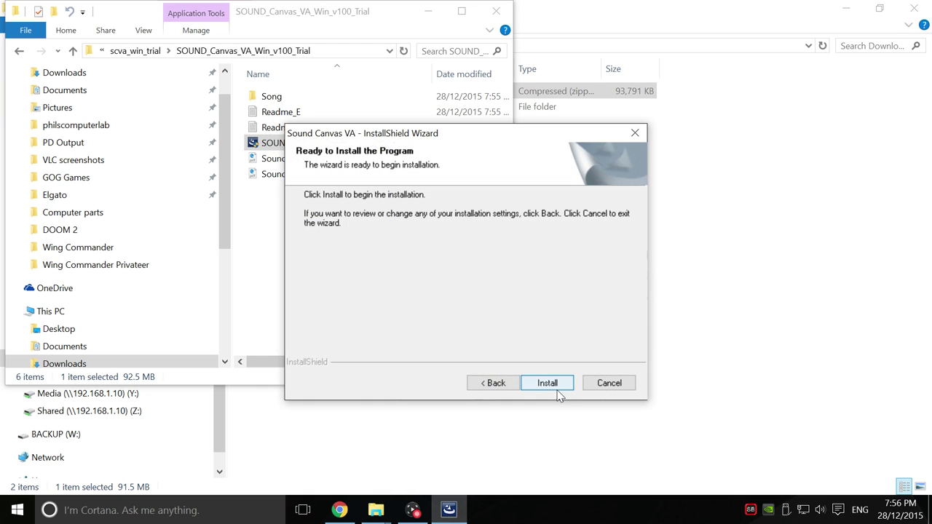
click(548, 383)
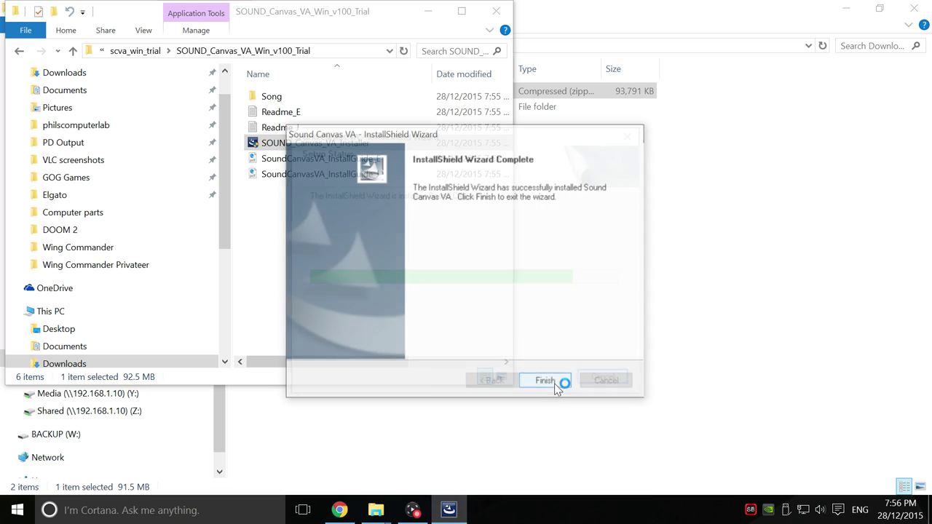
click(547, 383)
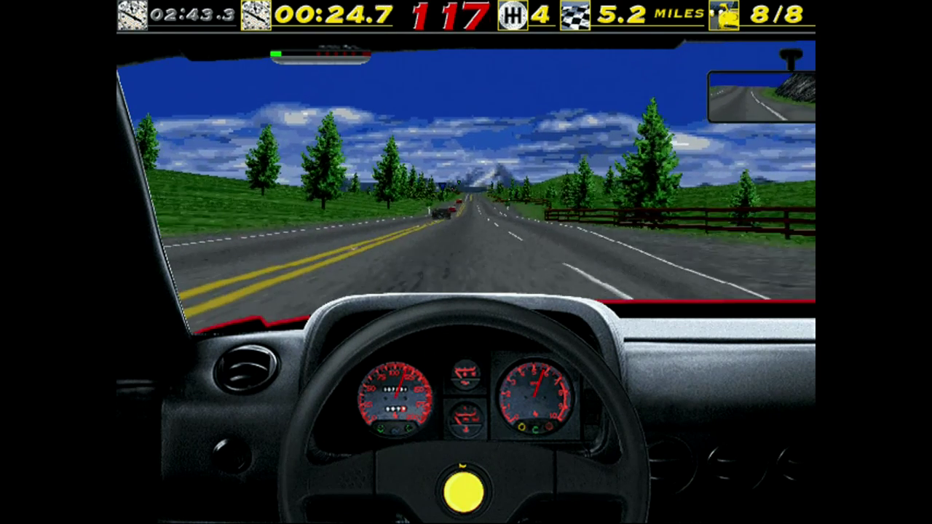
key(Up)
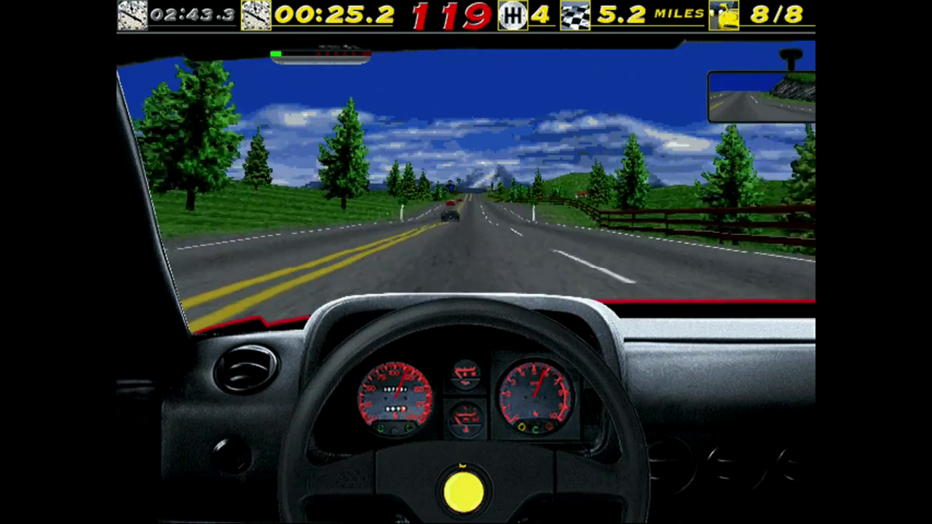
key(Up)
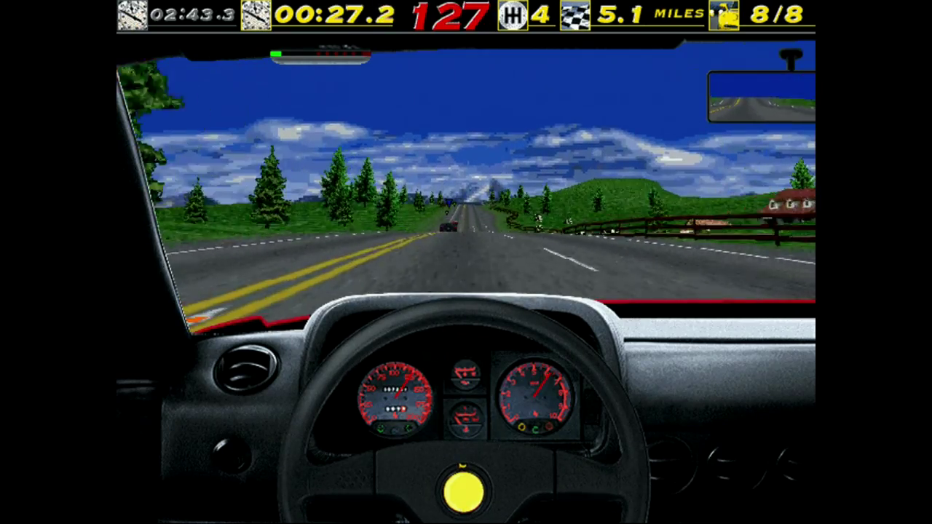
key(Up)
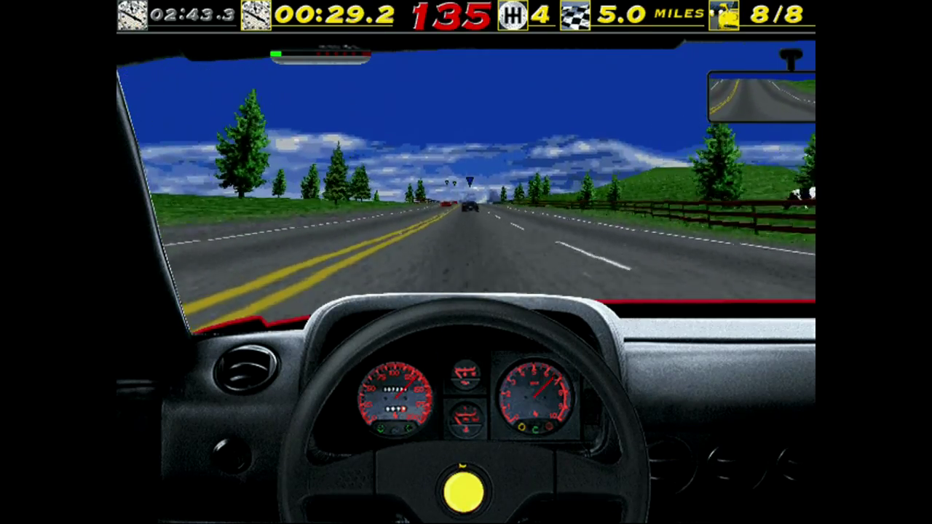
key(a)
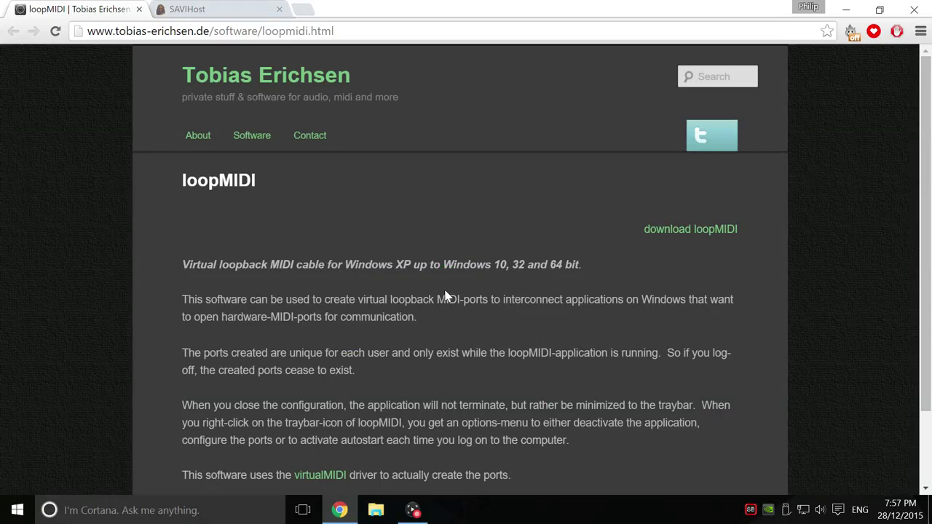
- Download the loopMIDISetup_1_0_13_24 zip and save it into Downloads
click(659, 230)
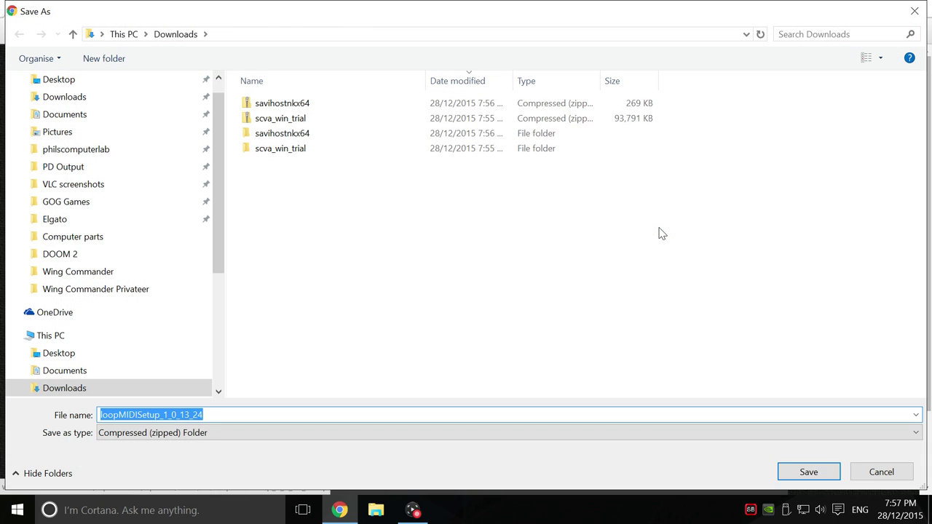
click(810, 472)
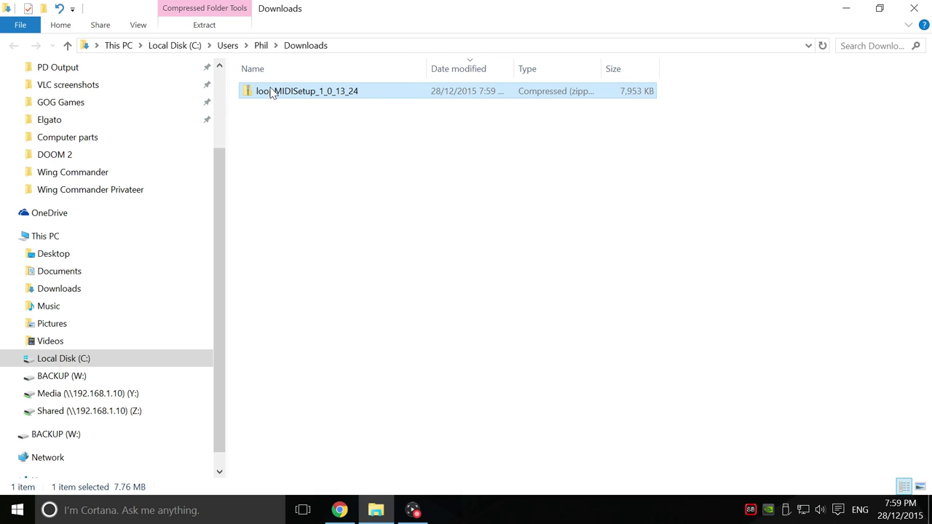
- Extract the loopMIDI zip into its suggested folder
right_click(271, 93)
click(272, 135)
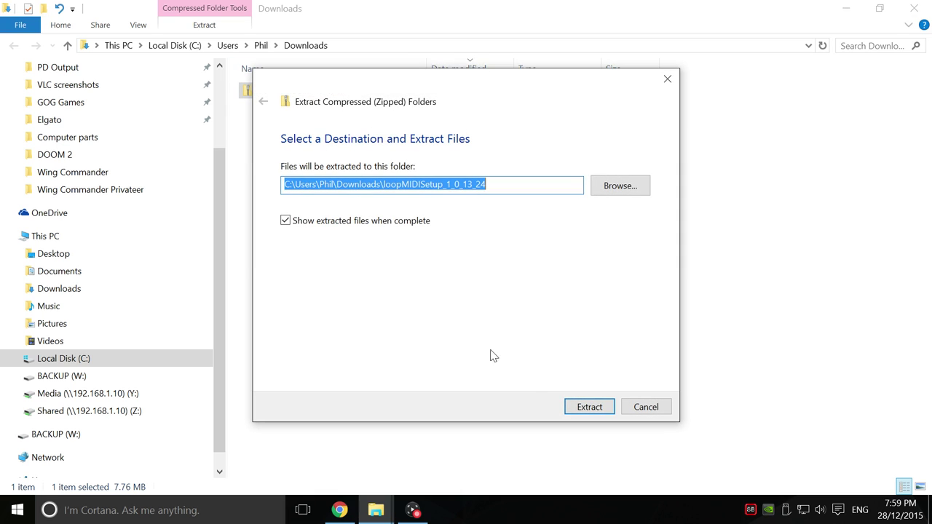
click(585, 409)
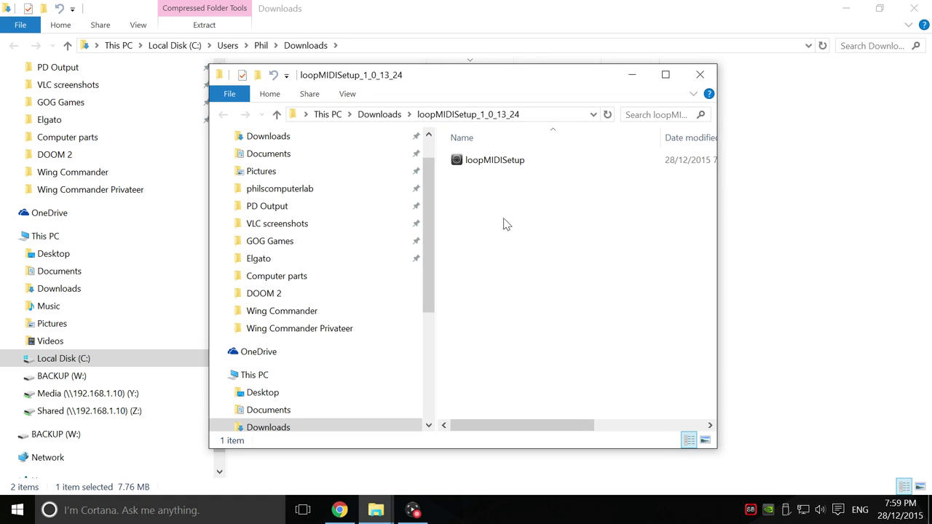
- Run loopMIDISetup, accept the licence terms, and install loopMIDI with administrator approval
double_click(499, 162)
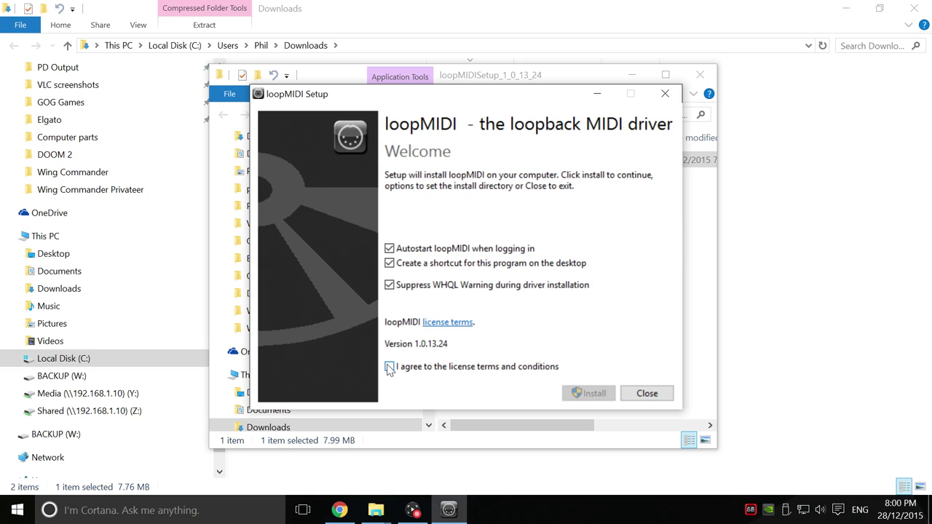
click(389, 368)
click(586, 393)
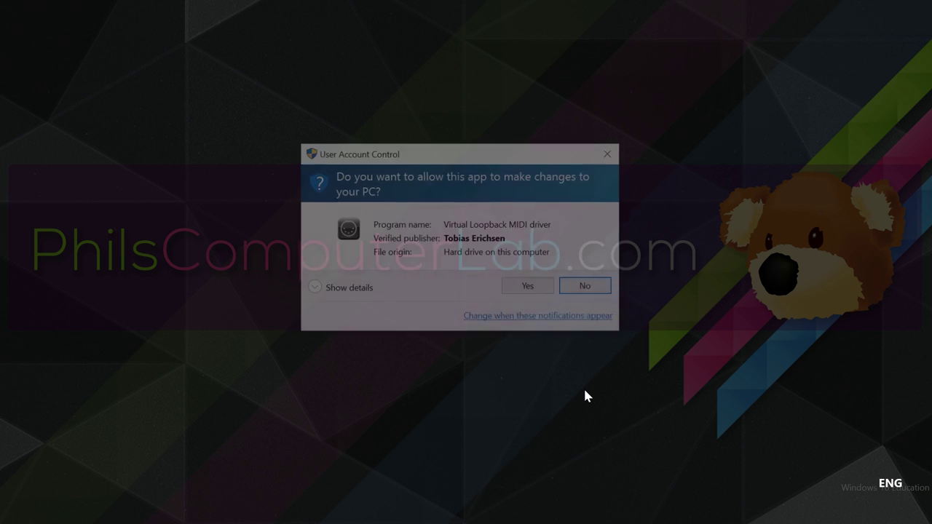
click(530, 288)
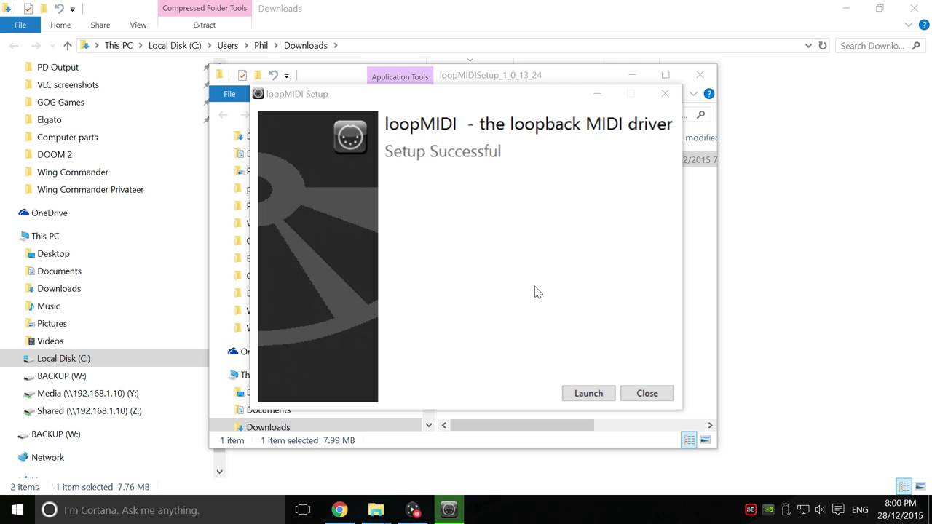
- Launch loopMIDI, centre its window, and close the Explorer and browser windows behind it
click(589, 394)
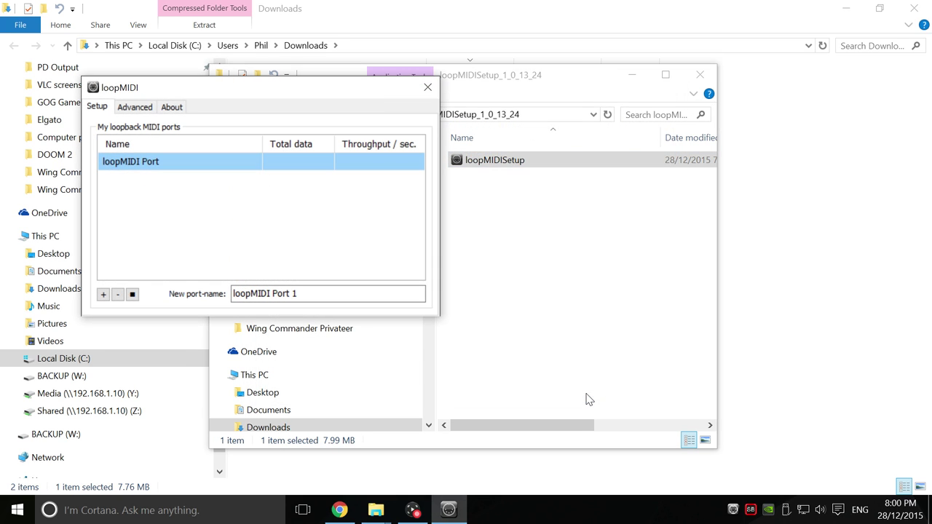
drag(314, 89, 529, 204)
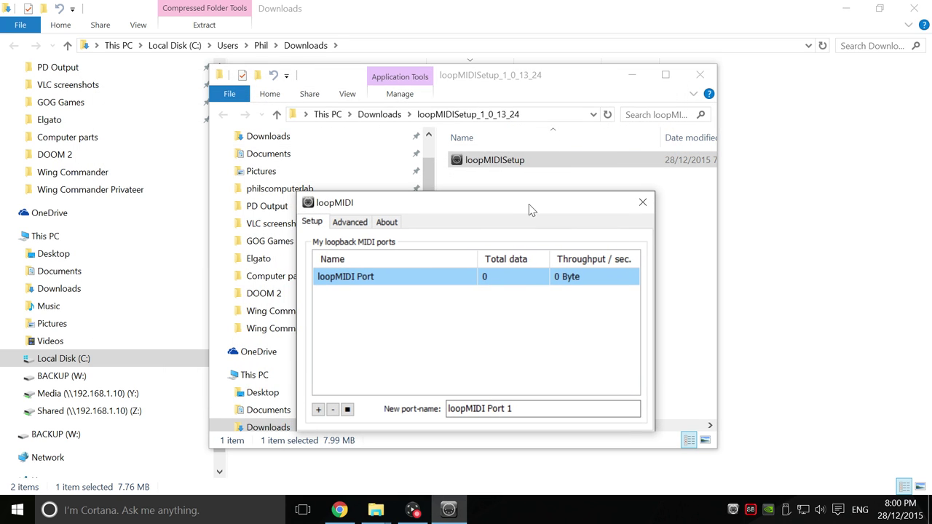
click(700, 74)
click(914, 10)
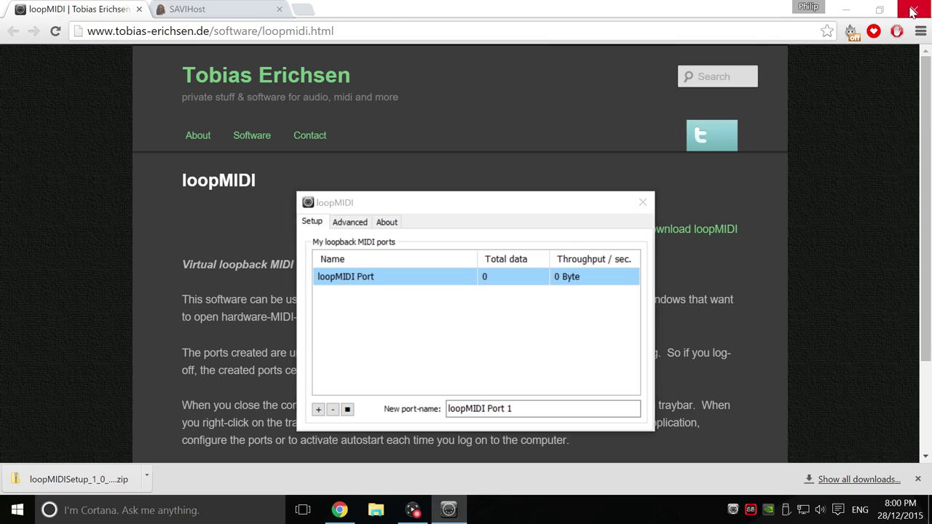
click(912, 9)
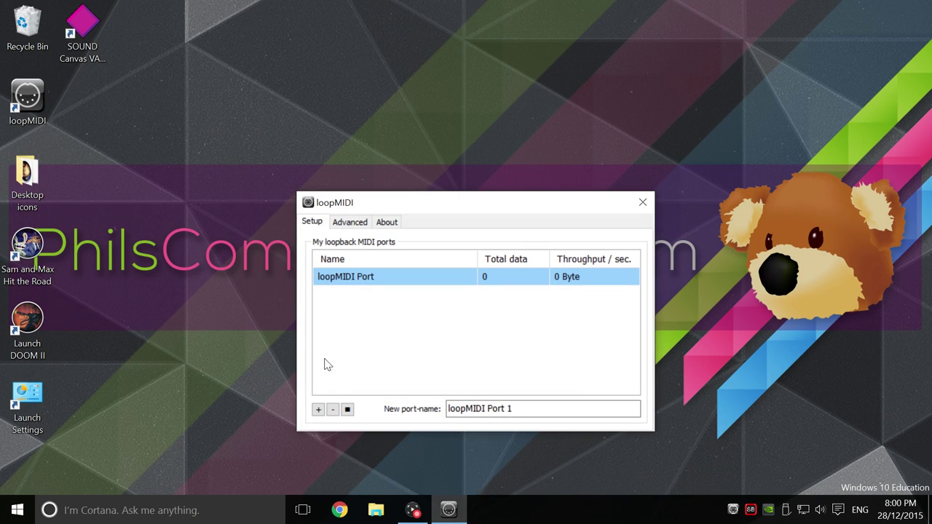
- Replace loopMIDI Port with a new port named Sound Canvas VA, then close loopMIDI
click(332, 410)
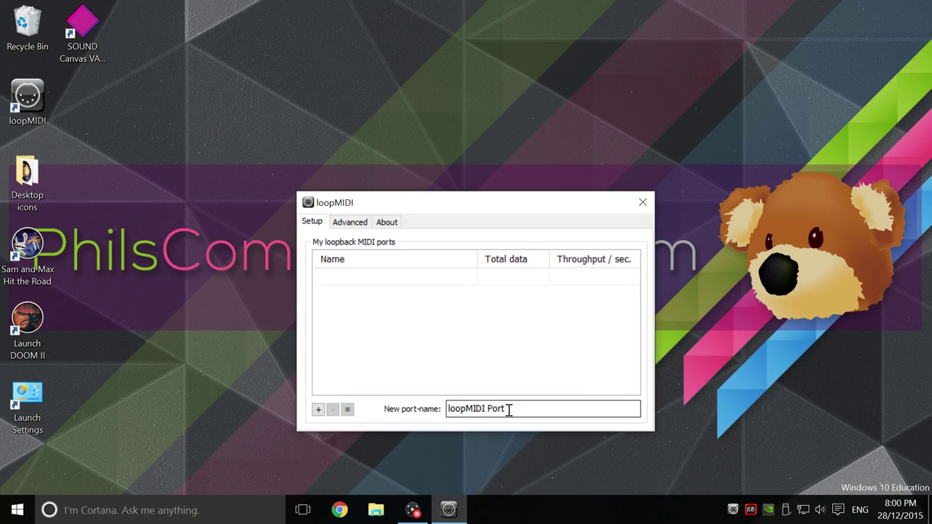
drag(508, 408, 435, 407)
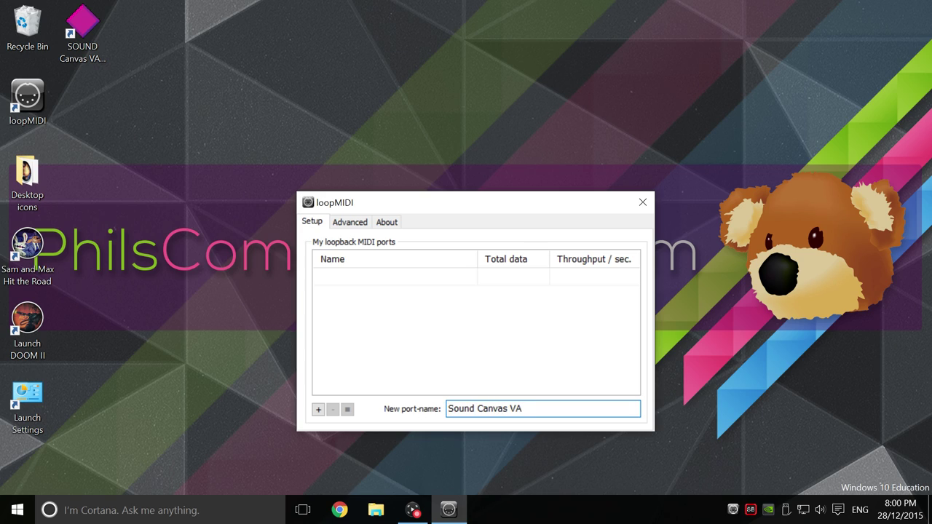
click(318, 411)
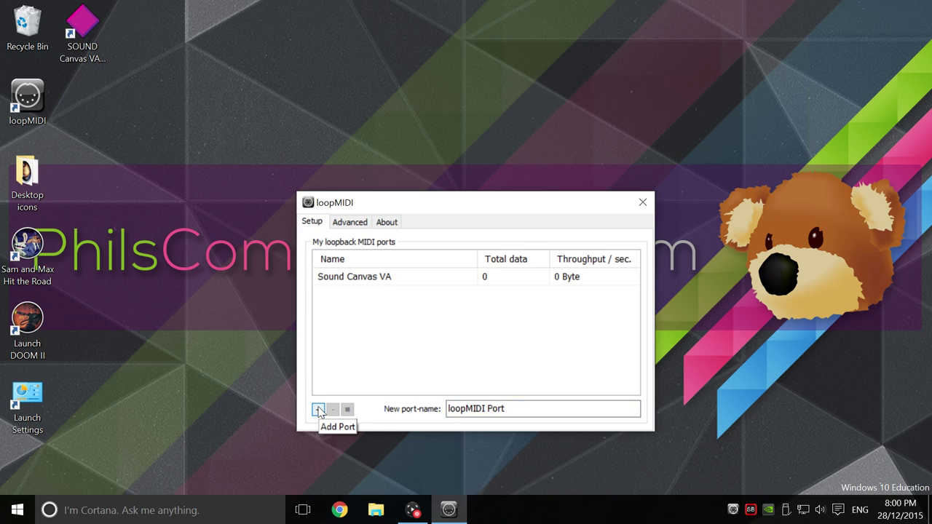
click(642, 204)
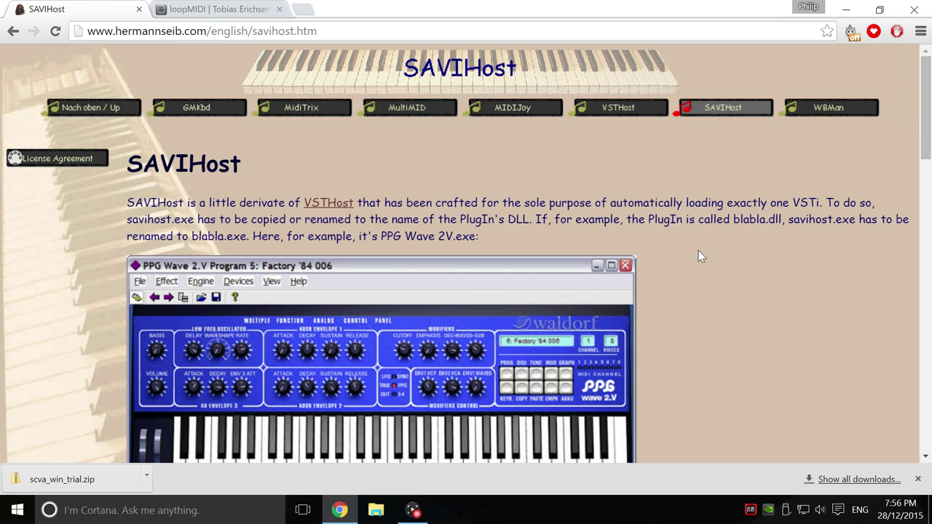
- Download the 64-bit savihostnkx64.zip and save it to Downloads
drag(929, 84, 922, 347)
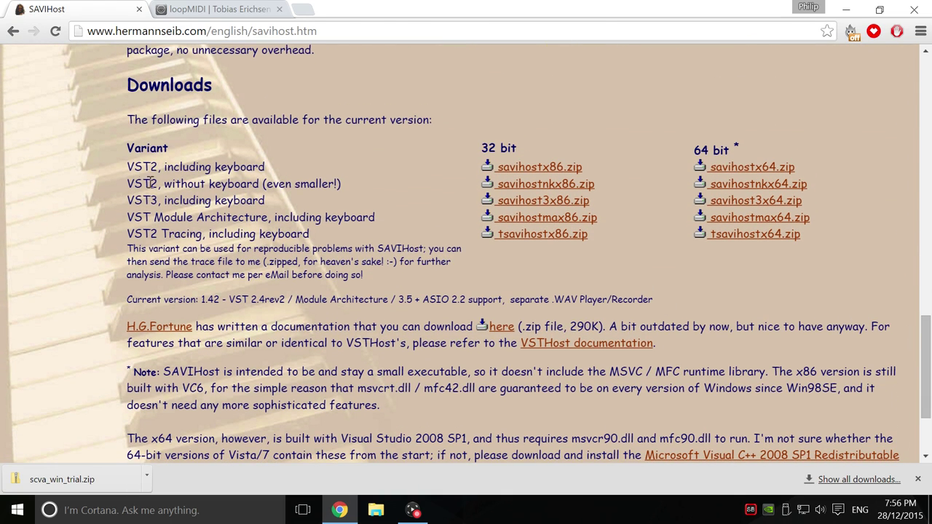
click(740, 185)
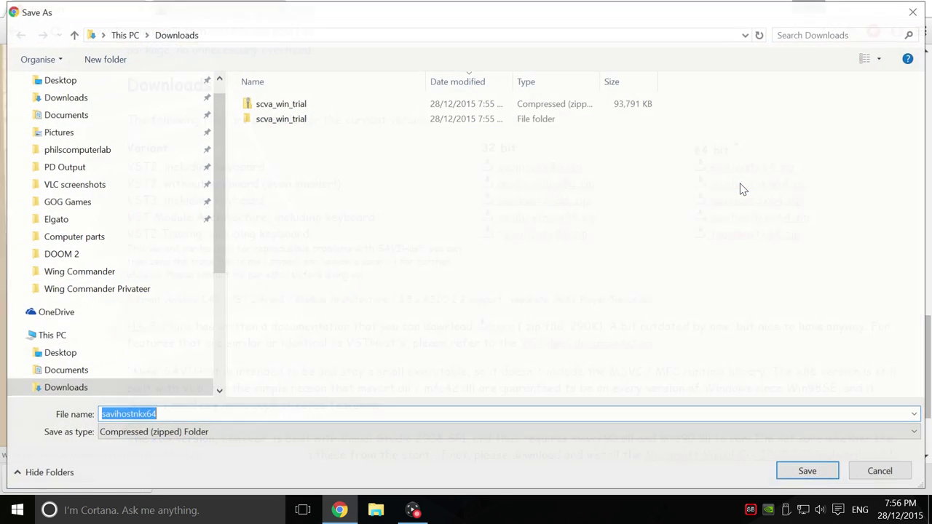
click(808, 472)
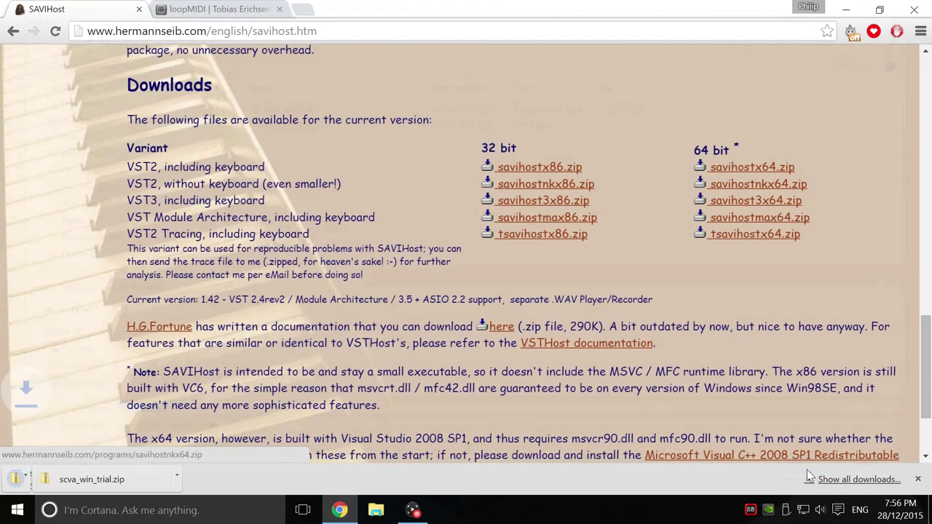
- Extract savihostnkx64.zip into a savihostnkx64 folder in Downloads
click(376, 510)
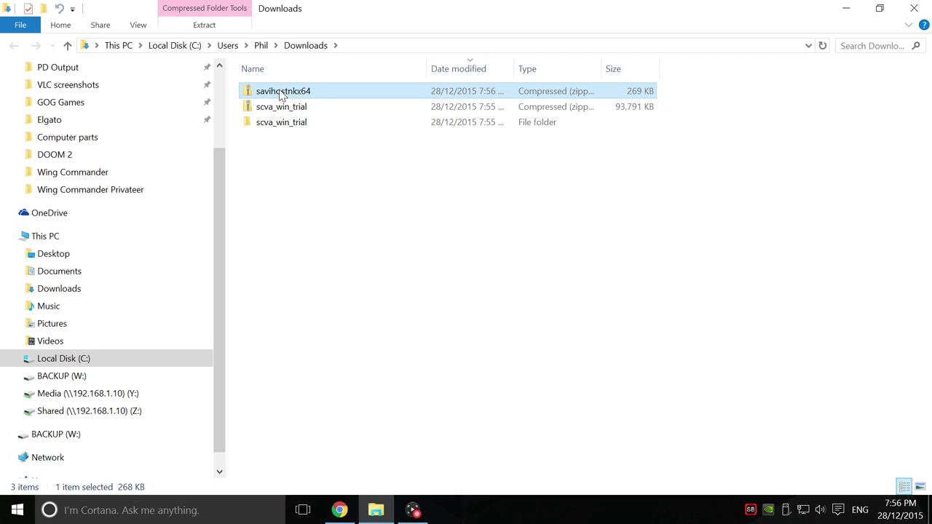
right_click(281, 91)
click(308, 138)
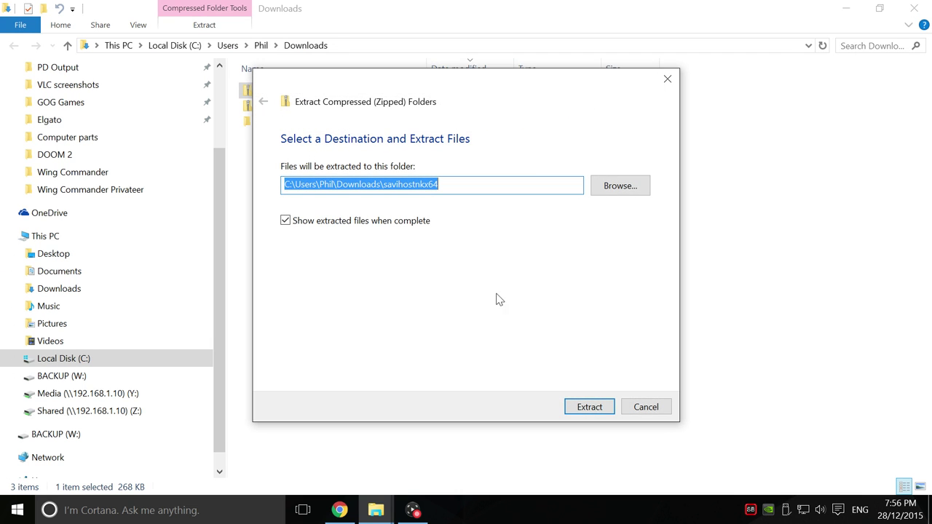
click(590, 408)
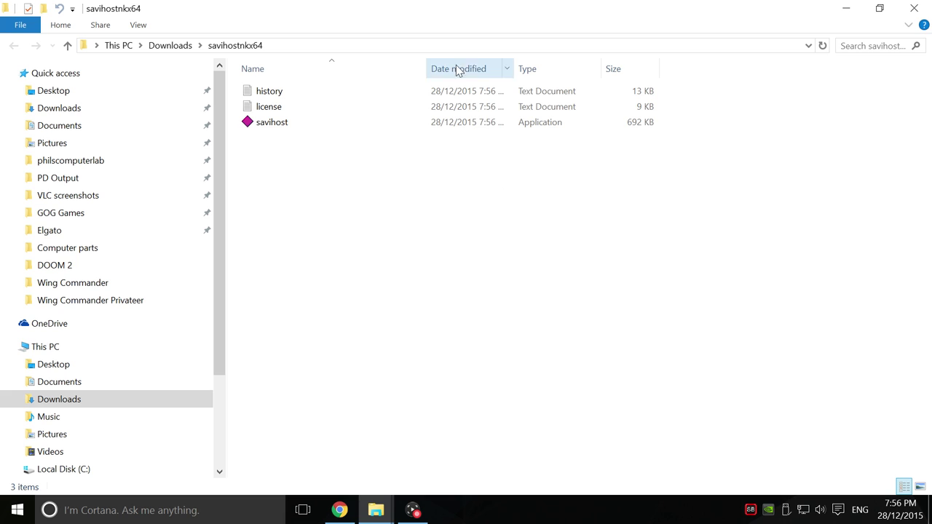
- Snap two Explorer windows side by side, the right one at C:\Program Files\Roland\Sound Canvas VA
key(super+Left)
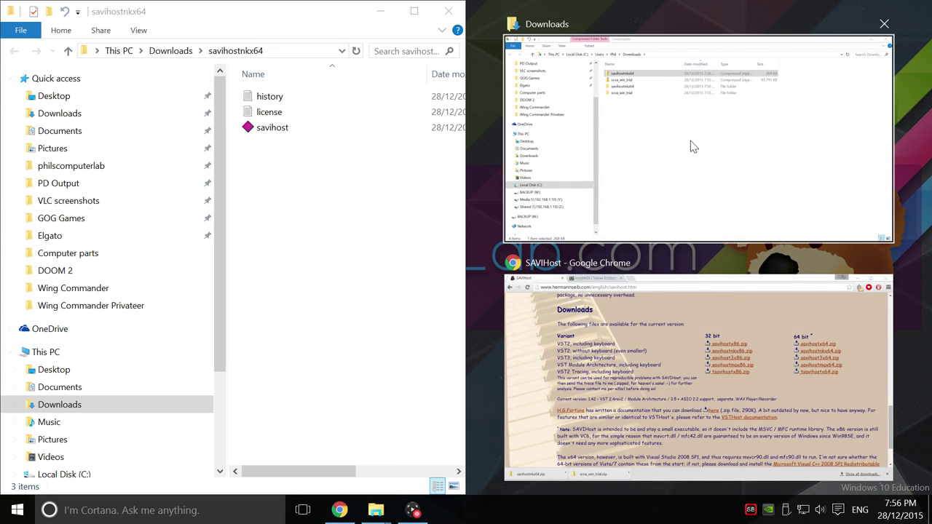
click(664, 82)
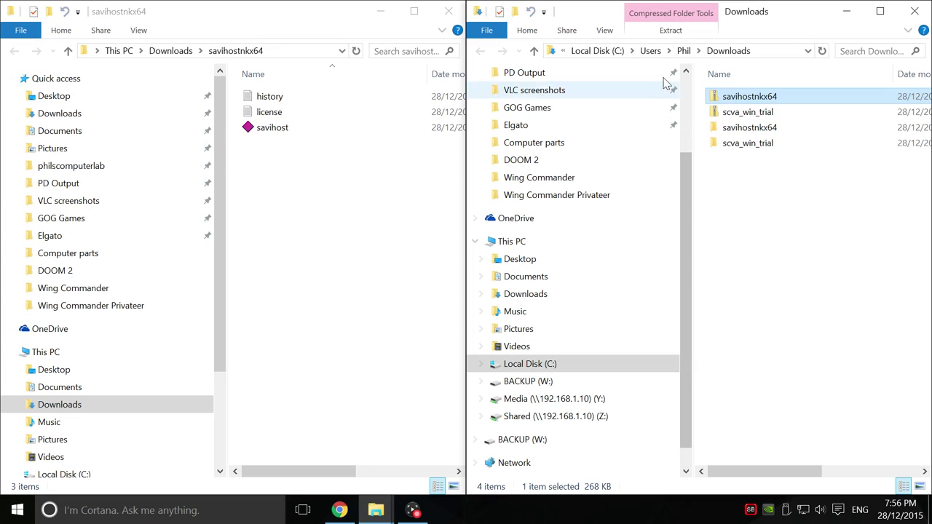
click(536, 365)
double_click(742, 175)
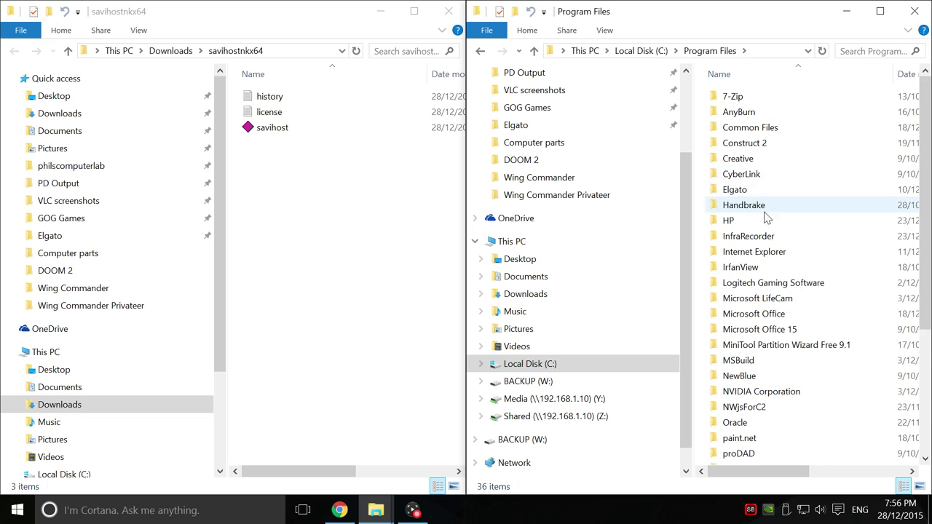
scroll(761, 334, down, 3)
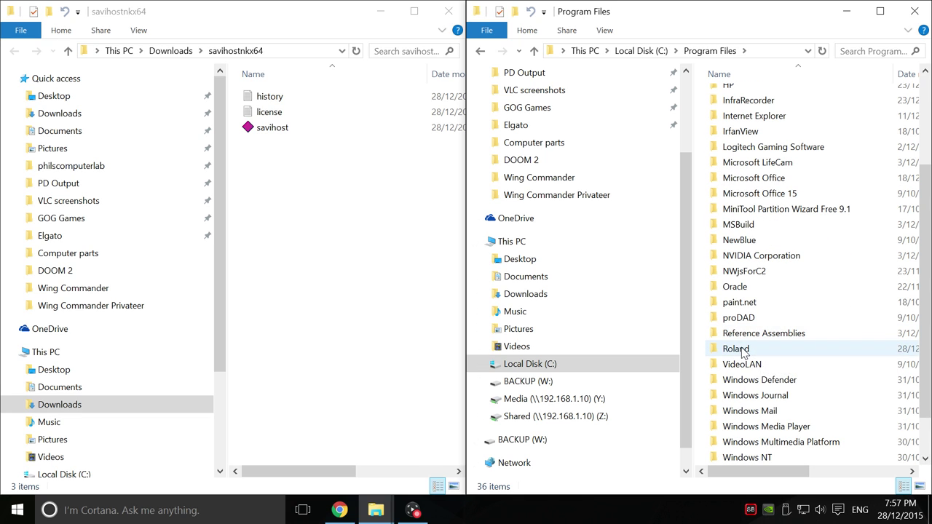
double_click(742, 349)
double_click(756, 99)
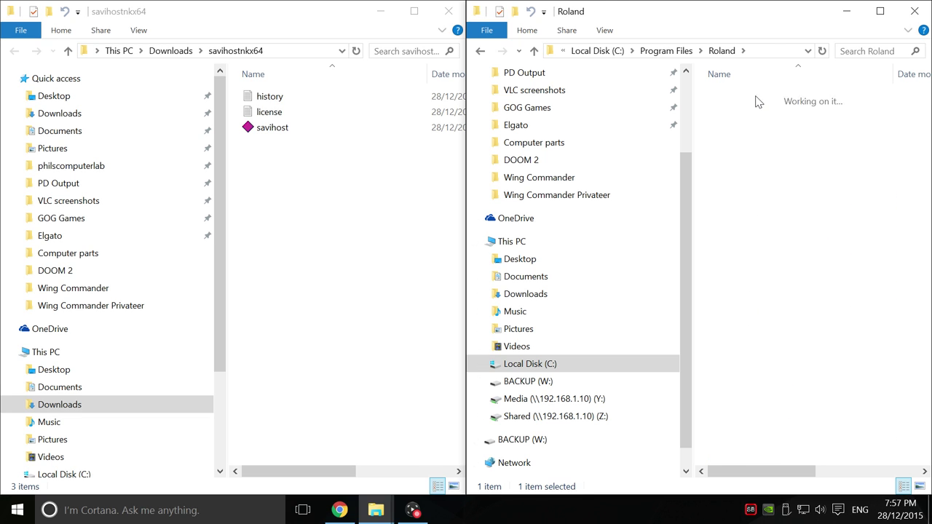
- Copy savihost into the Sound Canvas VA folder, granting administrator permission
right_click(264, 132)
click(297, 347)
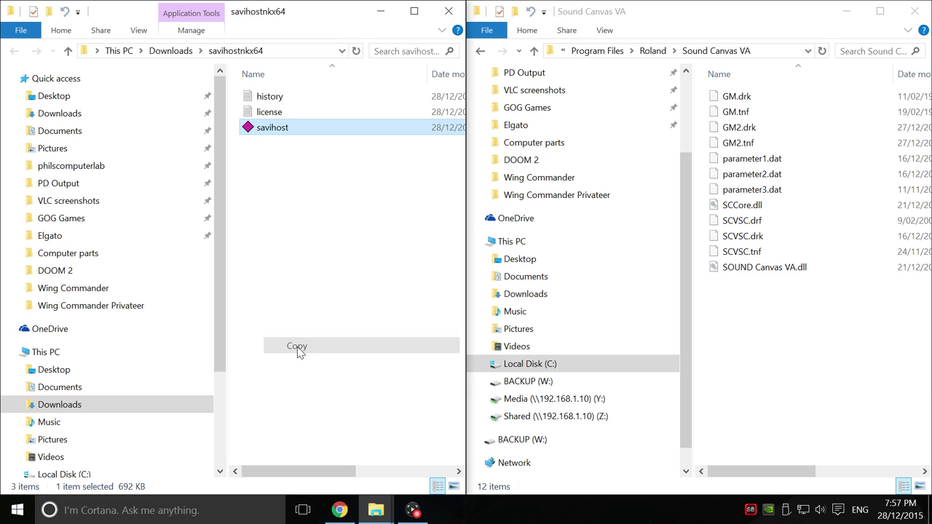
right_click(743, 117)
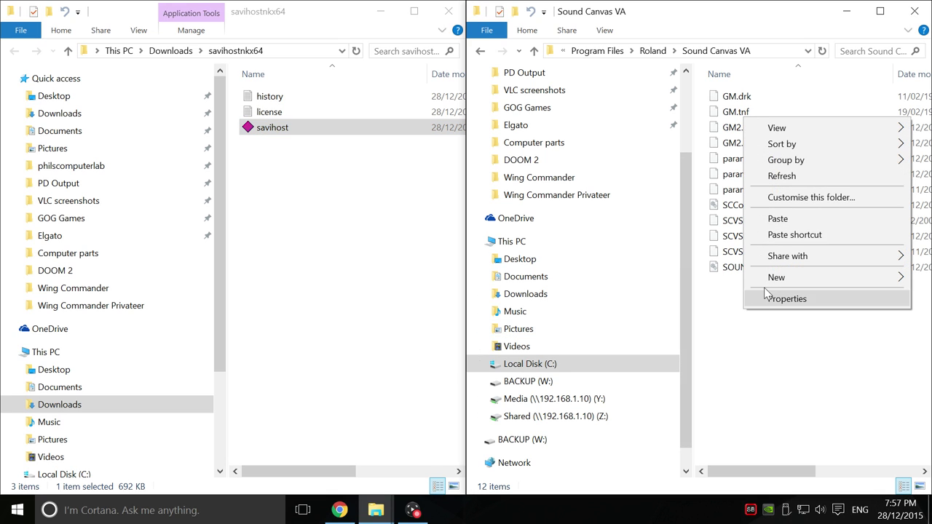
click(778, 218)
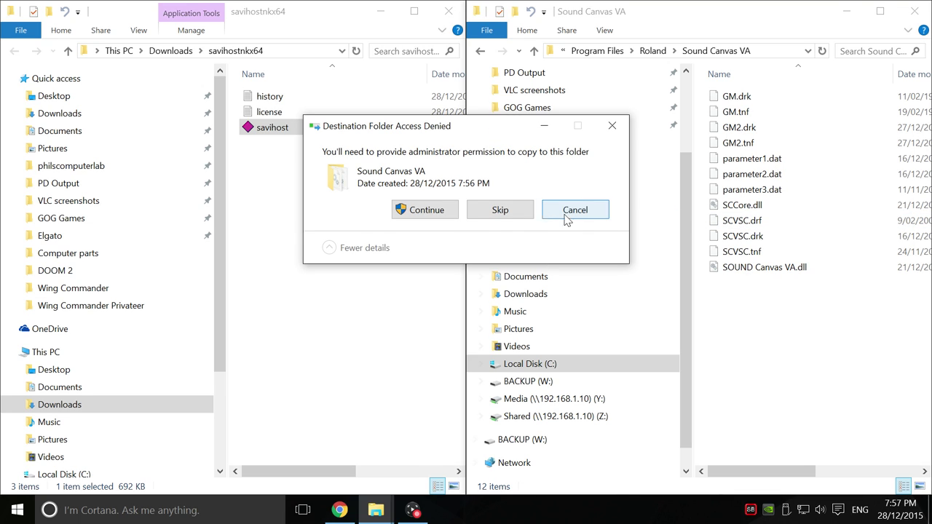
click(433, 213)
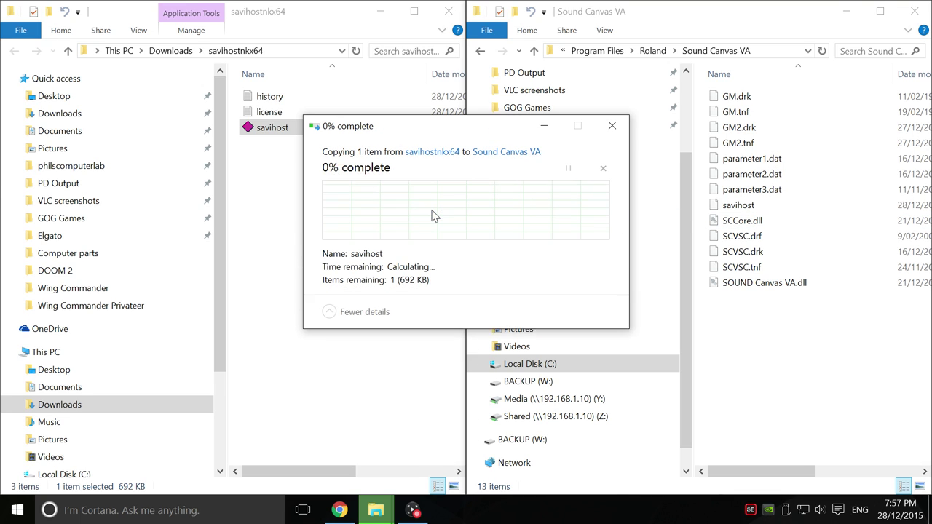
- Rename the copied savihost to SOUND Canvas VA
right_click(737, 205)
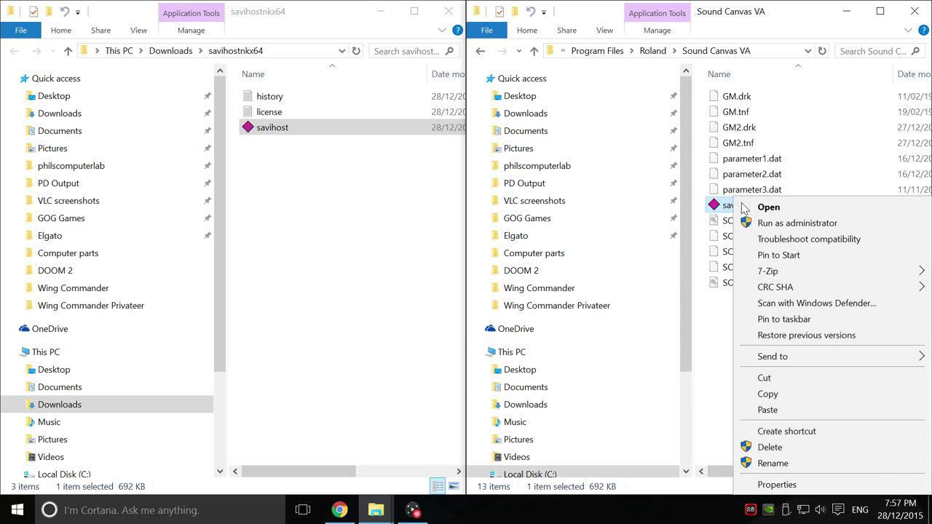
click(771, 464)
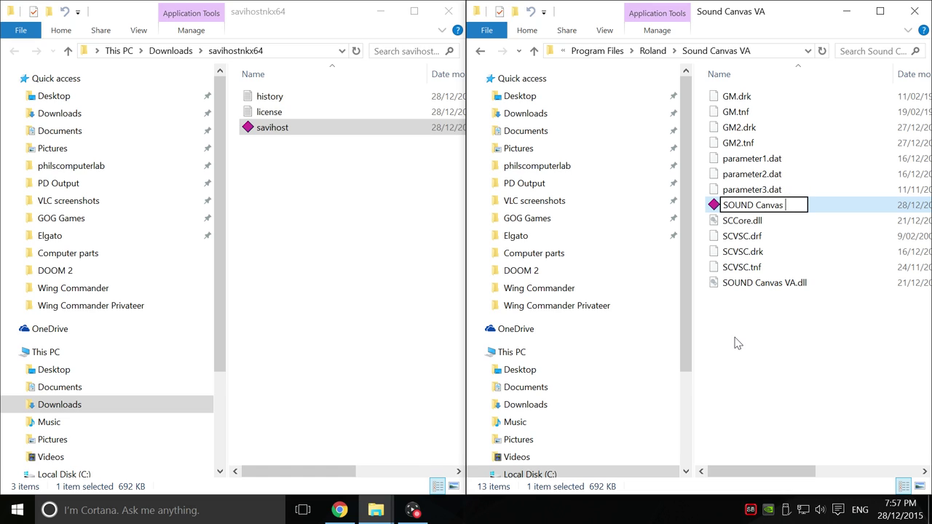
key(Return)
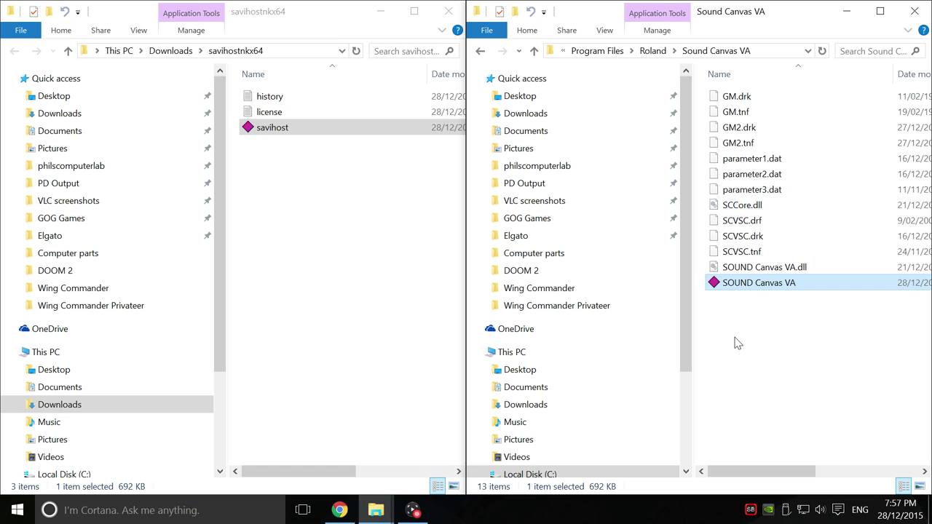
click(748, 342)
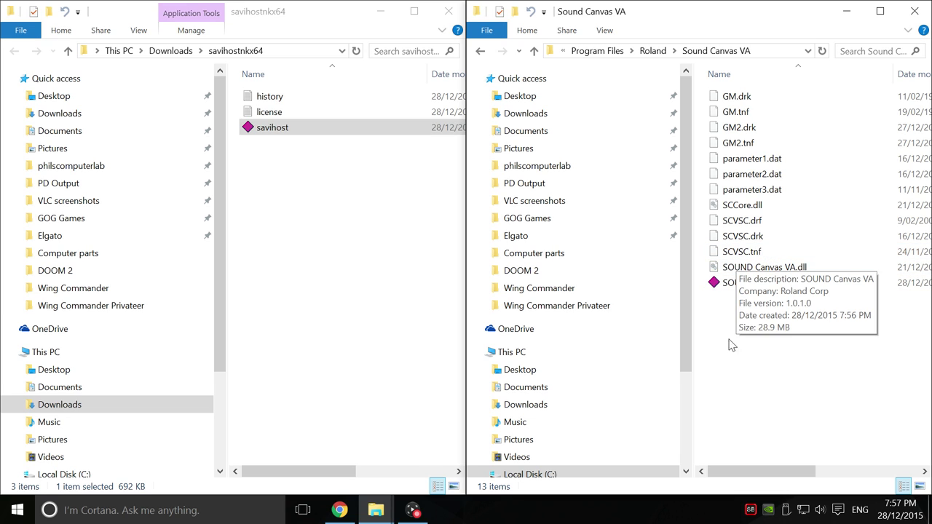
- Send SOUND Canvas VA to the desktop as a shortcut
right_click(736, 284)
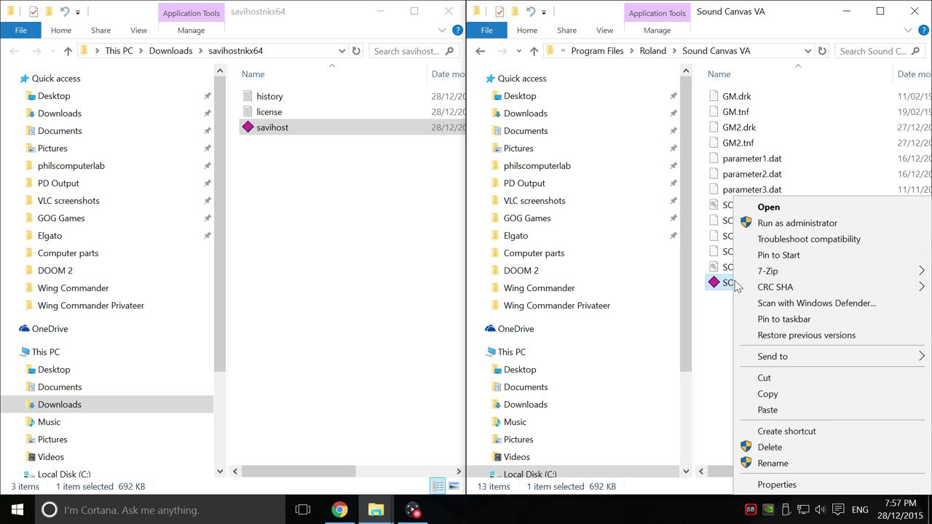
mouse_move(768, 358)
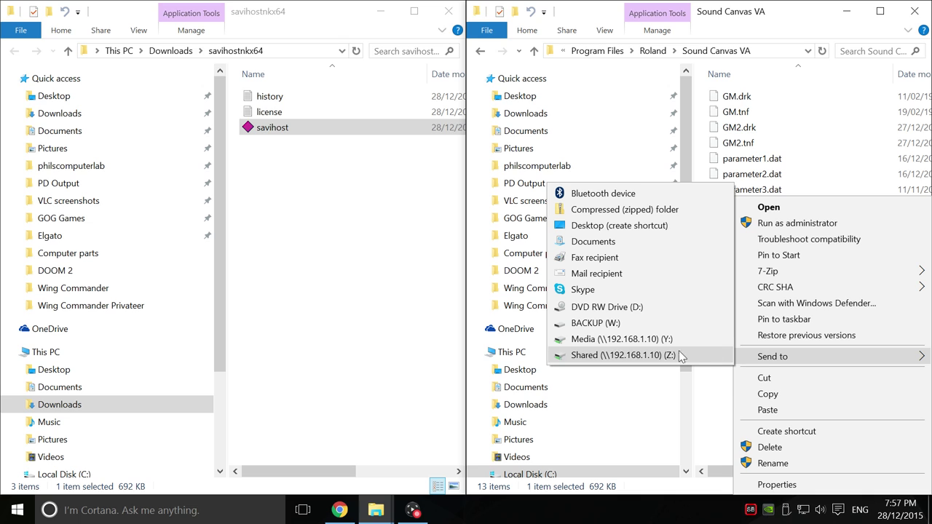
click(592, 226)
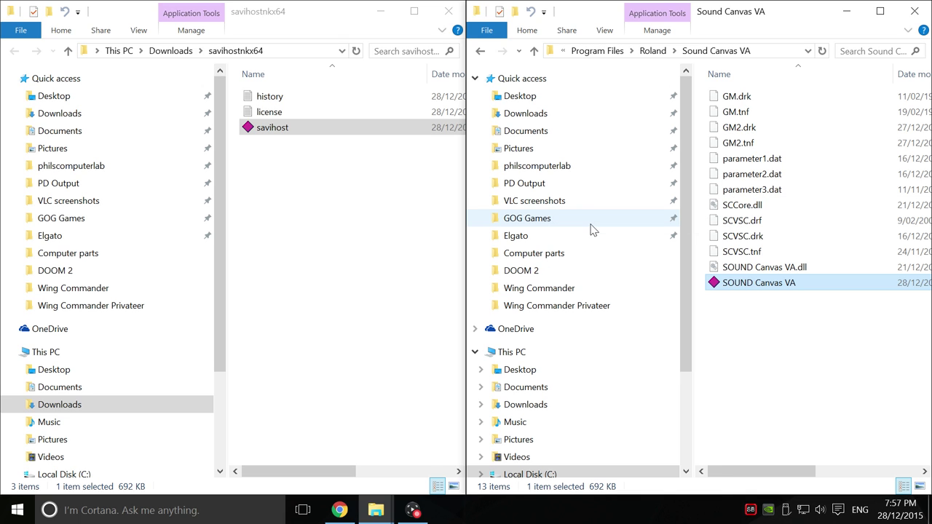
- Close both Explorer windows and minimize the browser to reveal the desktop
click(914, 11)
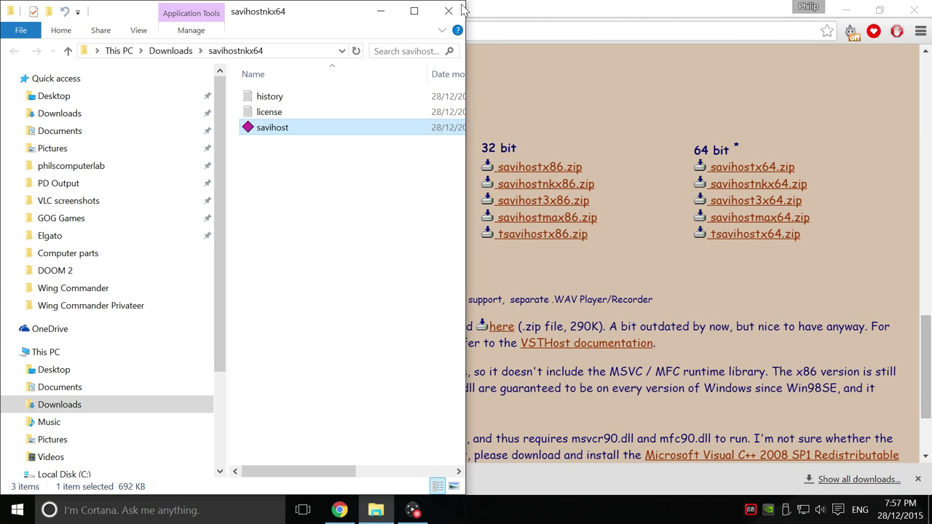
click(462, 9)
click(845, 9)
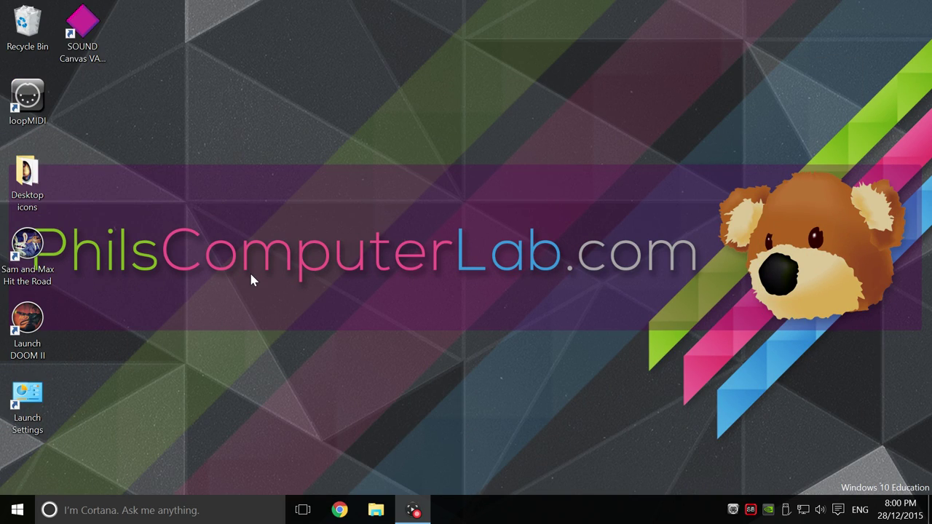
- Launch SOUND Canvas VA from the desktop shortcut, dismiss the trial notice, and centre its window
click(91, 34)
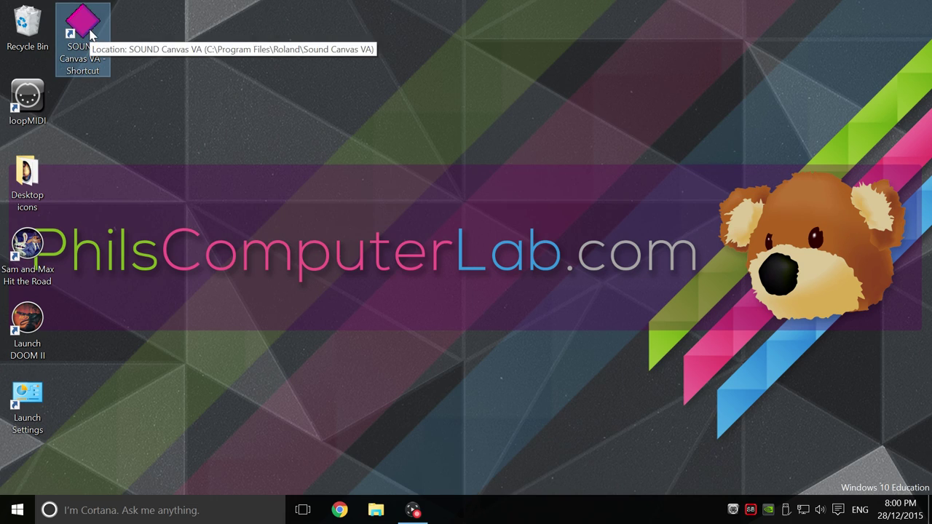
double_click(92, 34)
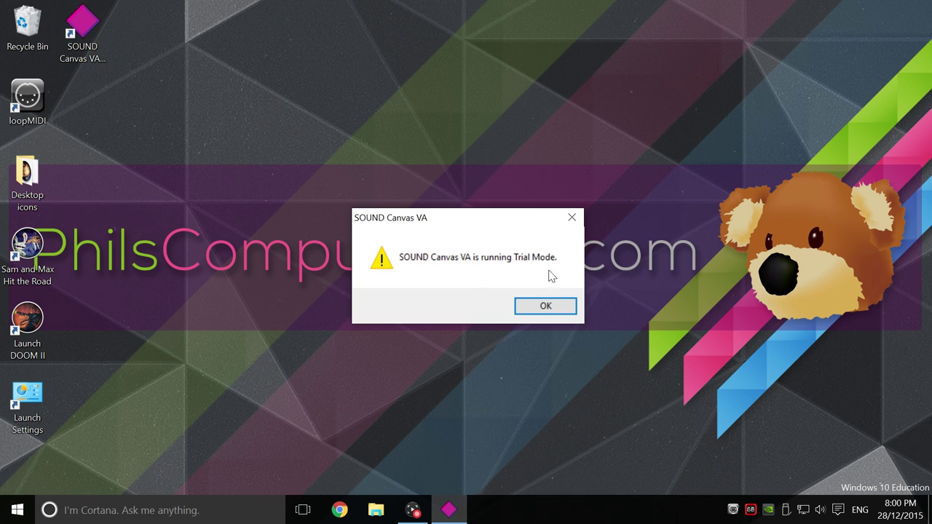
click(548, 310)
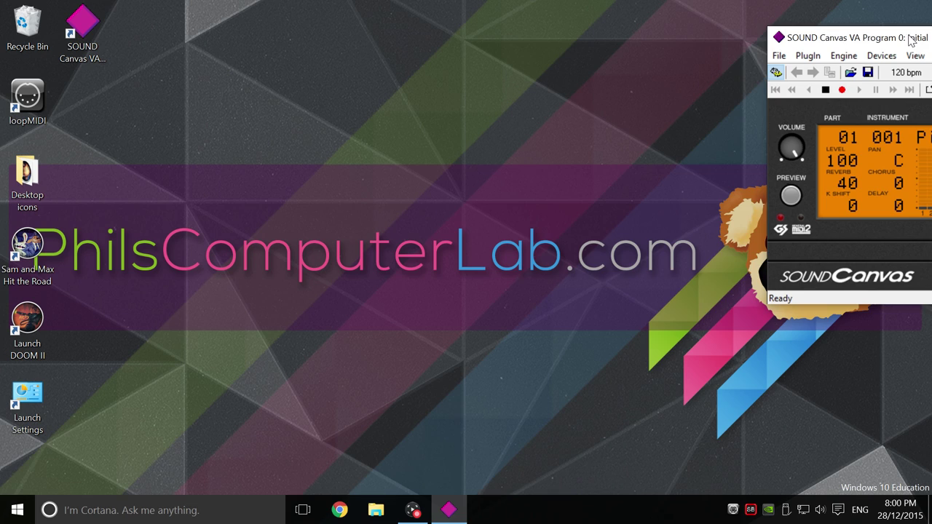
drag(910, 40, 580, 37)
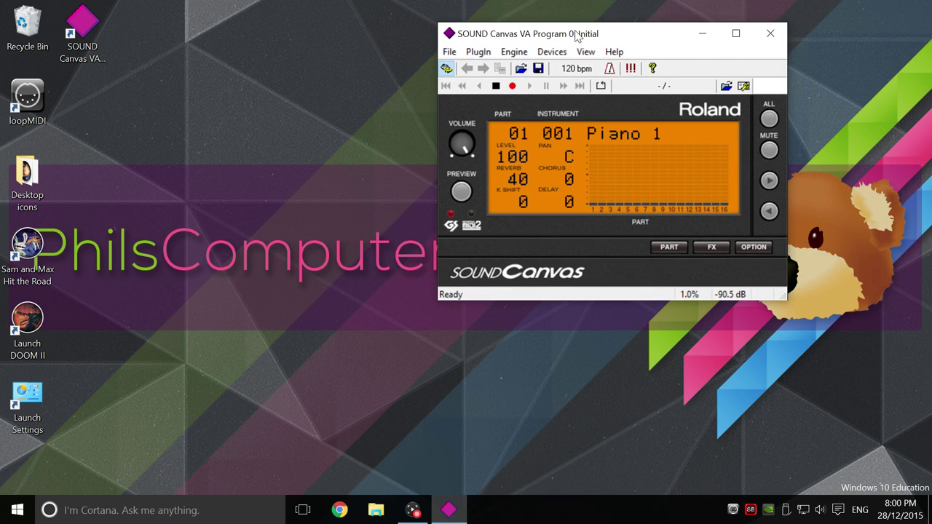
- Set MIDI Input Port 1 to Sound Canvas VA in Devices > MIDI
click(552, 53)
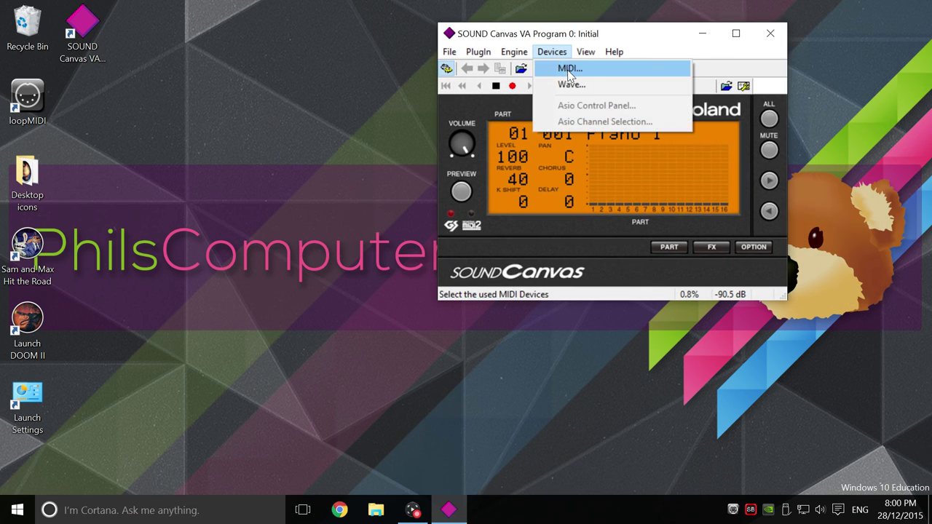
click(571, 70)
click(719, 131)
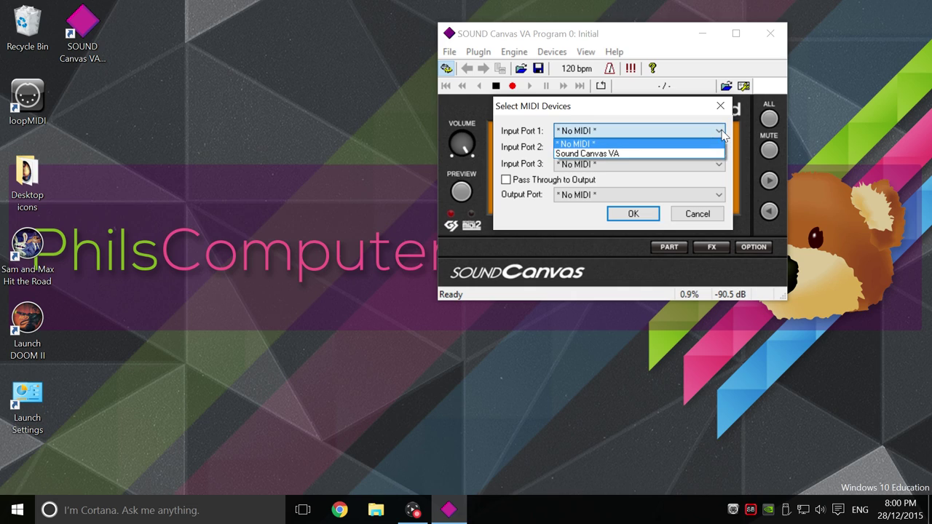
click(590, 154)
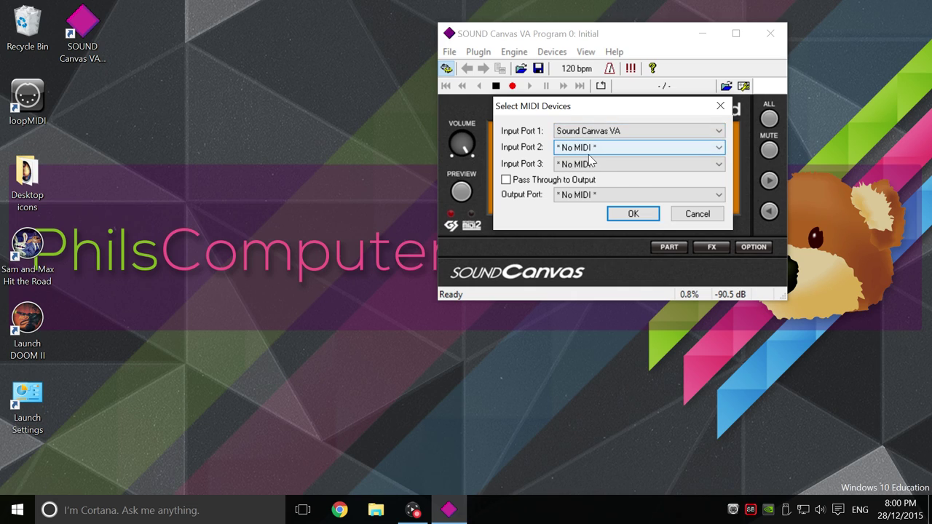
click(631, 214)
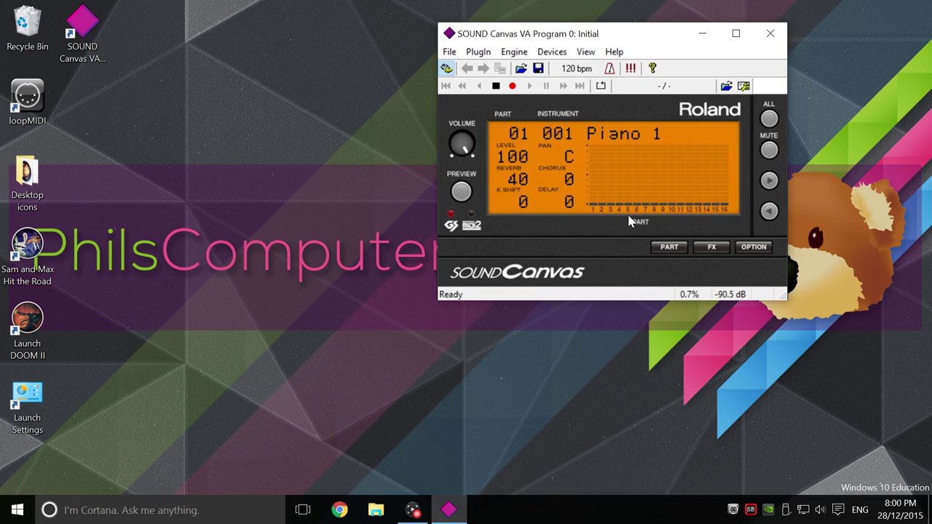
- Open Sound Canvas VA's System settings panel from the Option list and move the window up
click(756, 249)
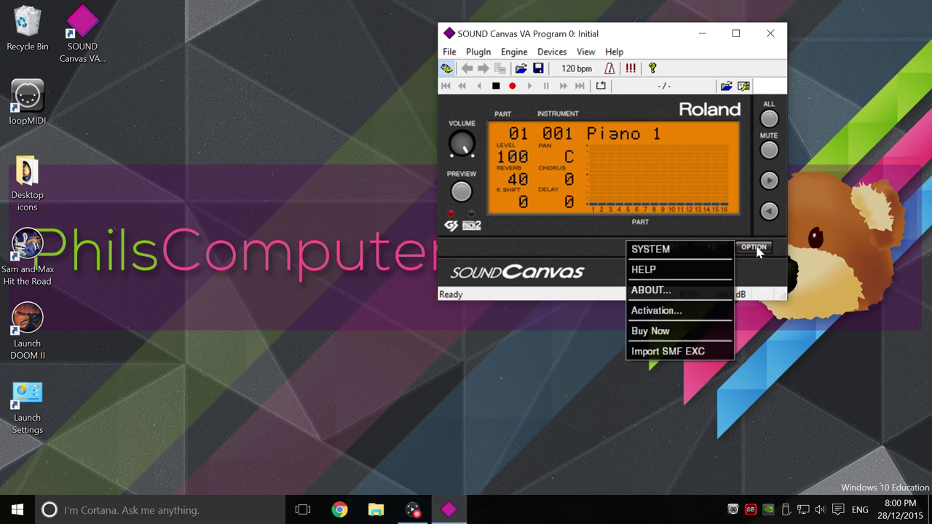
click(675, 252)
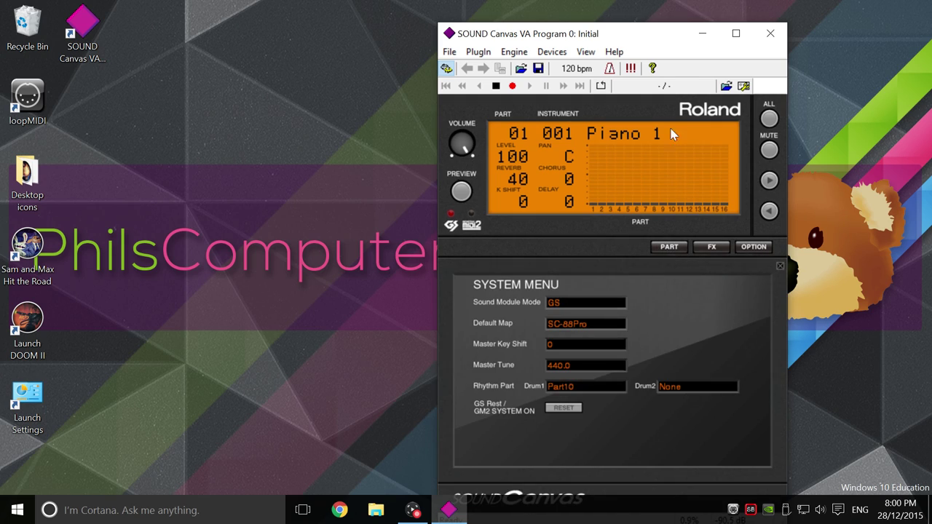
drag(674, 45, 703, 26)
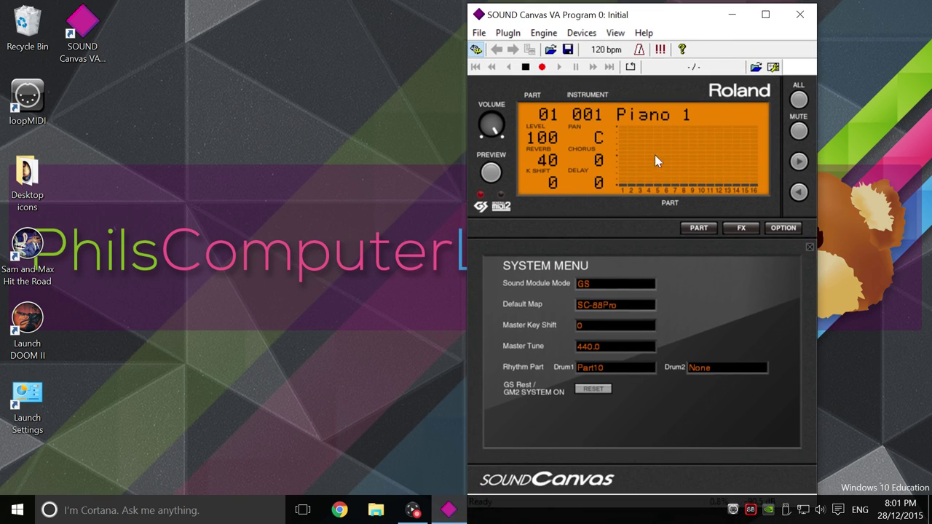
- Try the SC-88, SC-88Pro and SC-8820 default maps, then settle on SC-55
click(611, 307)
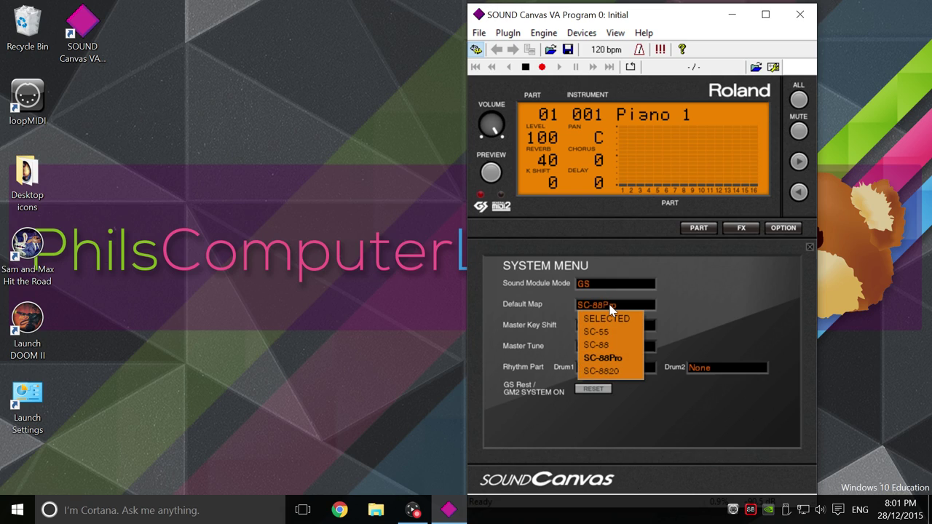
click(593, 332)
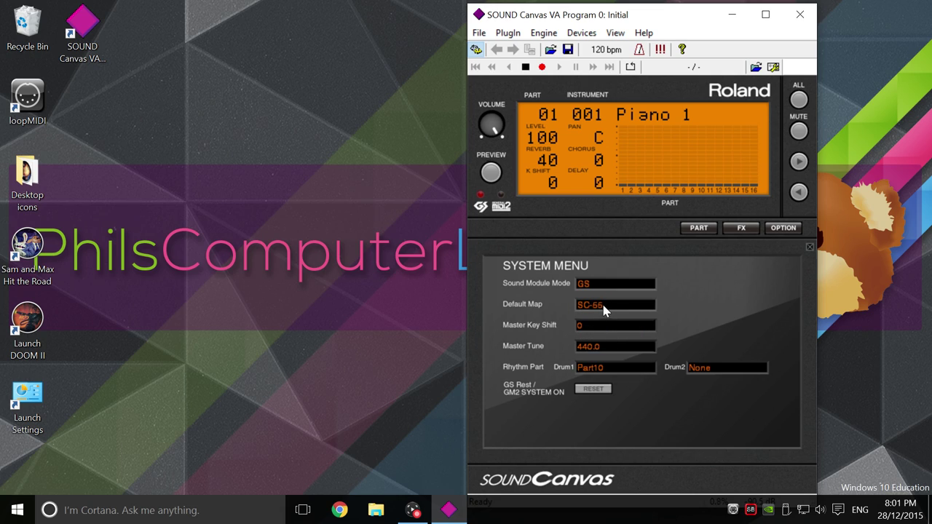
click(603, 307)
click(598, 345)
click(604, 305)
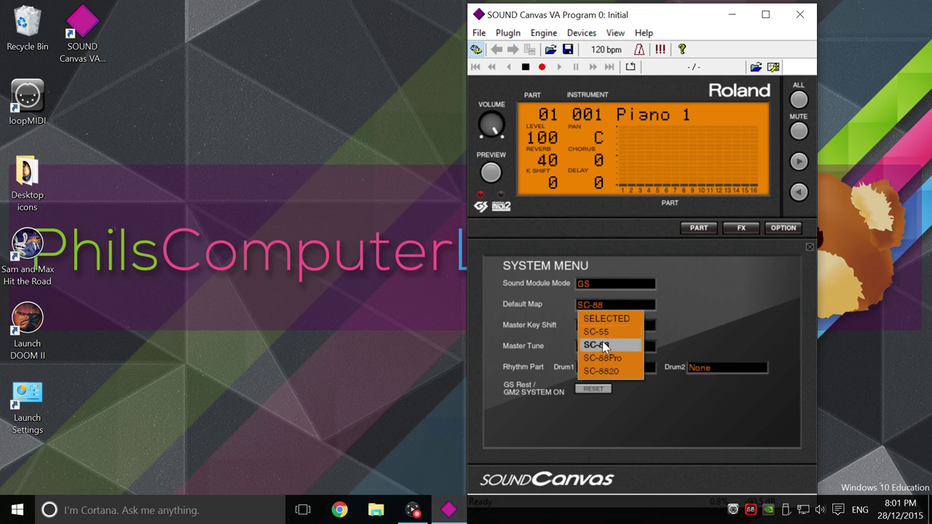
click(603, 357)
click(603, 306)
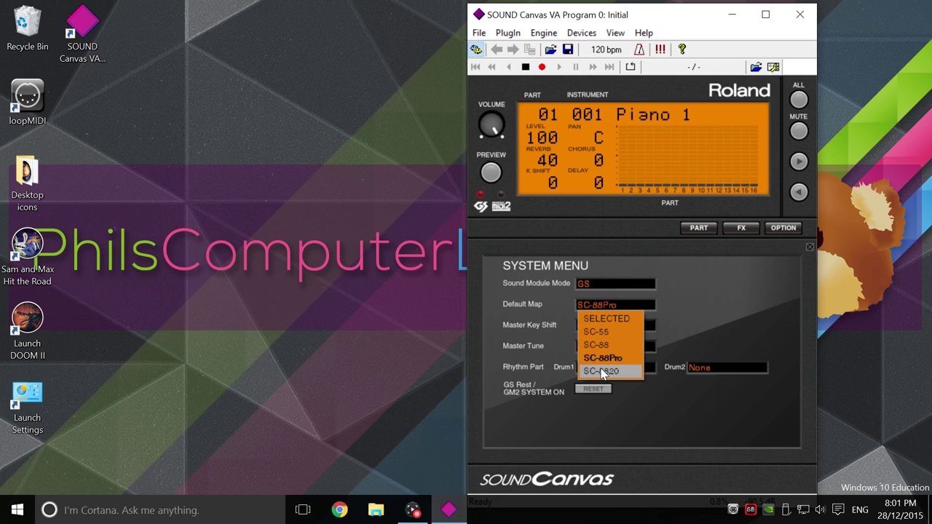
click(602, 371)
click(601, 306)
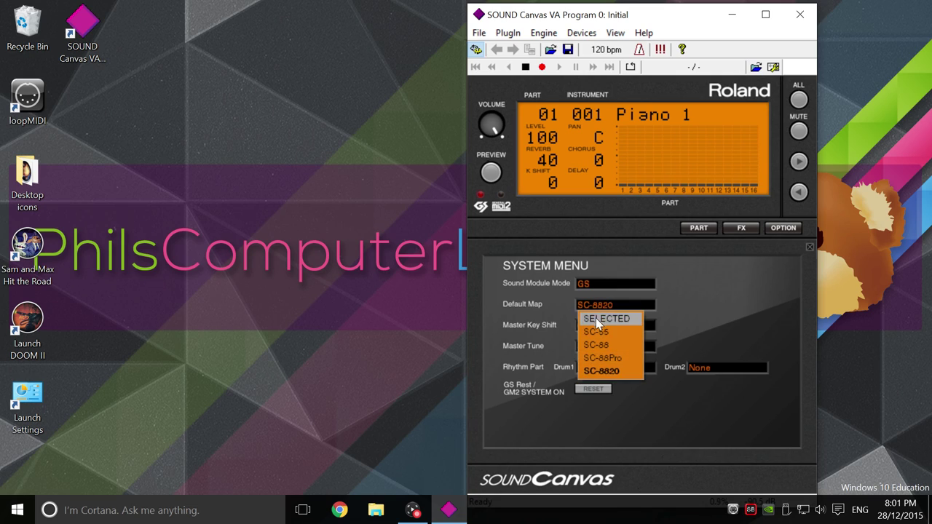
click(596, 332)
- Reset all parameters to their default values and close the System panel
click(592, 390)
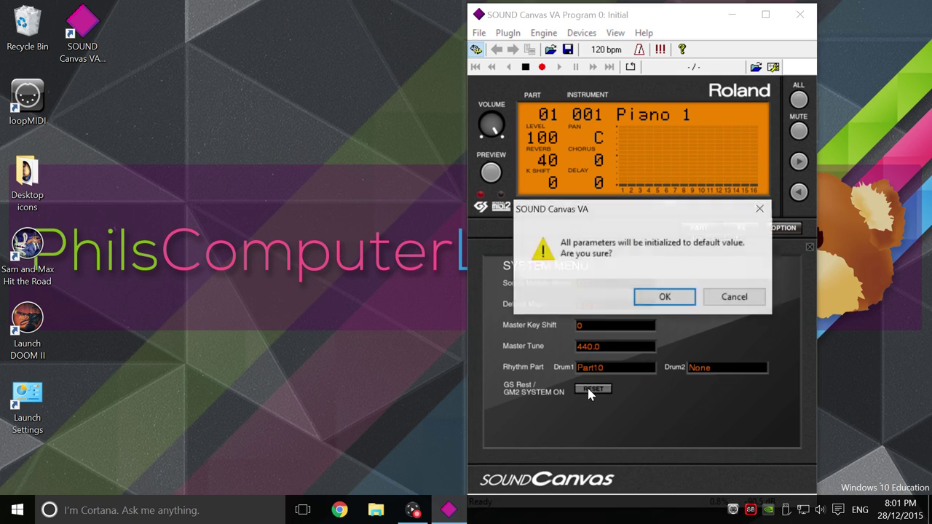
click(652, 300)
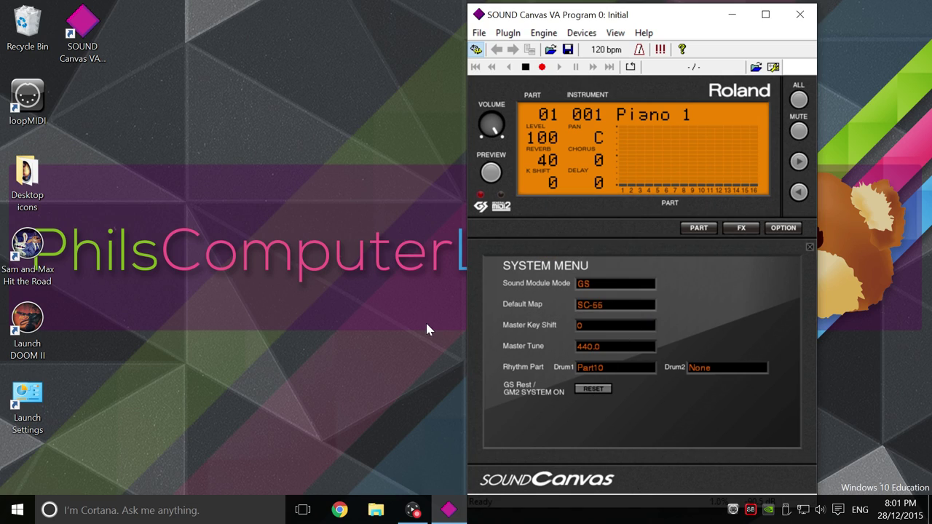
click(783, 228)
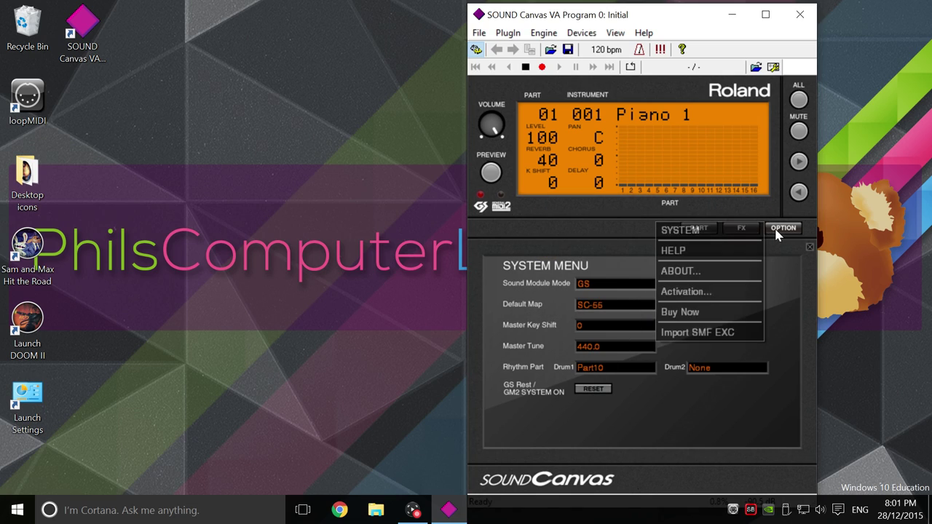
click(698, 231)
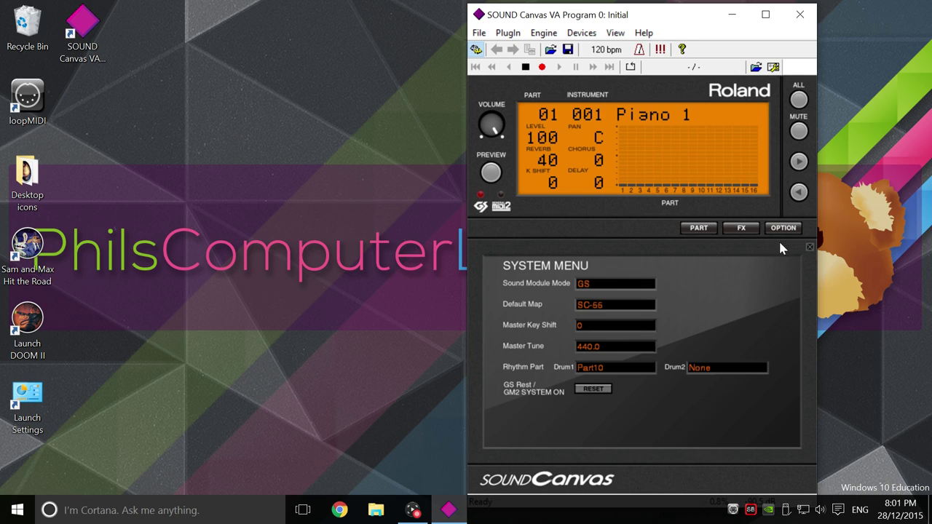
click(811, 249)
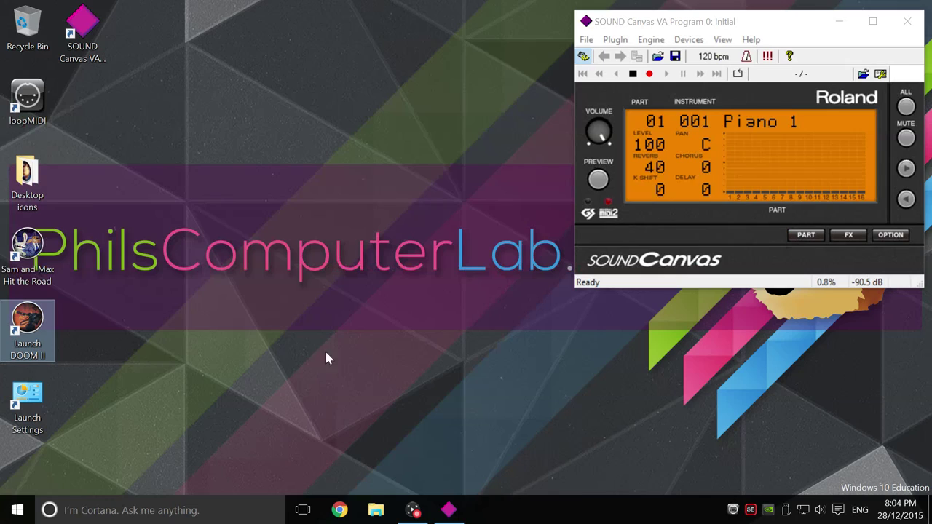
- Launch Sam & Max Hit the Road from its desktop shortcut and place its window beside Sound Canvas VA
double_click(40, 251)
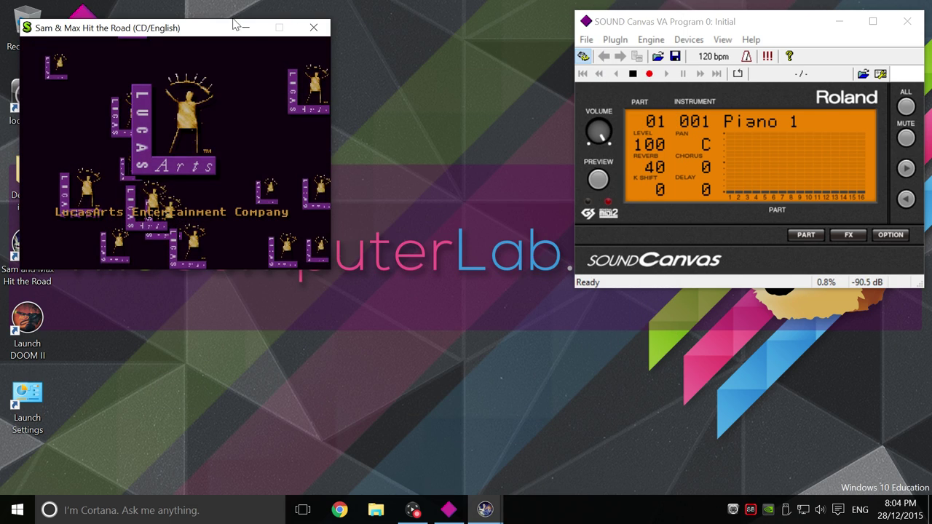
drag(198, 27, 295, 42)
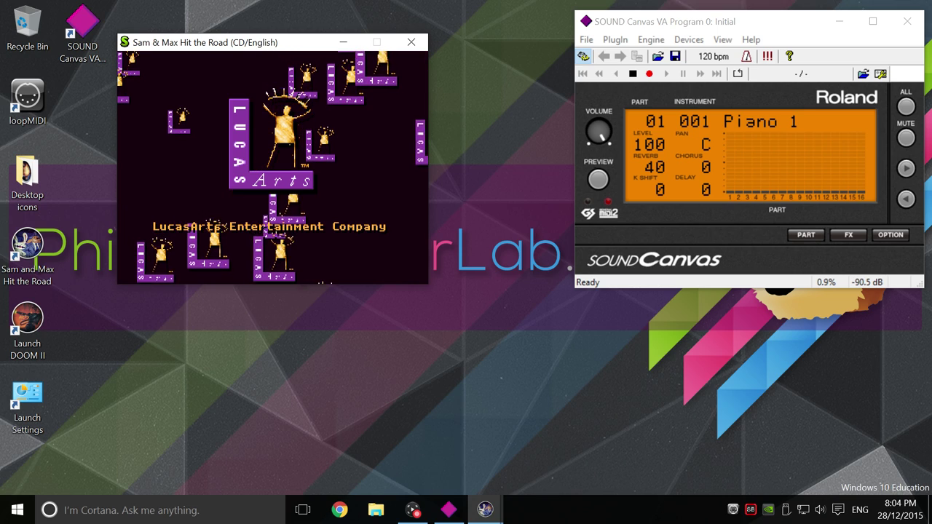
- Return to the ScummVM launcher, set the MIDI GM Device to Sound Canvas VA [Windows MIDI], and restart the game
key(ctrl+F5)
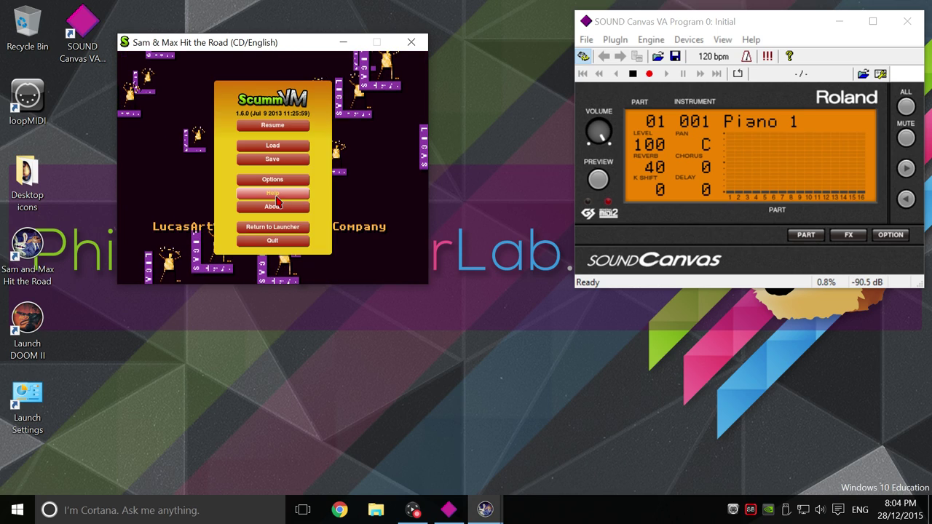
click(272, 229)
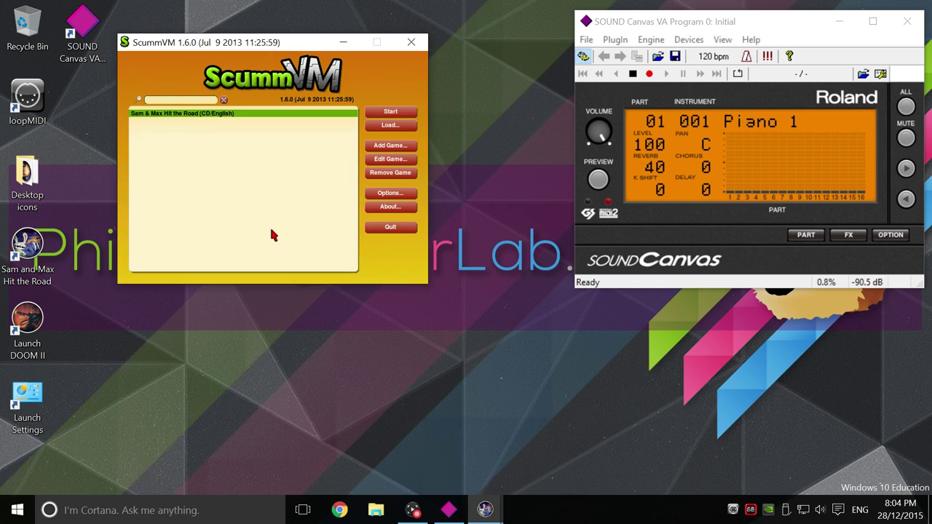
click(391, 194)
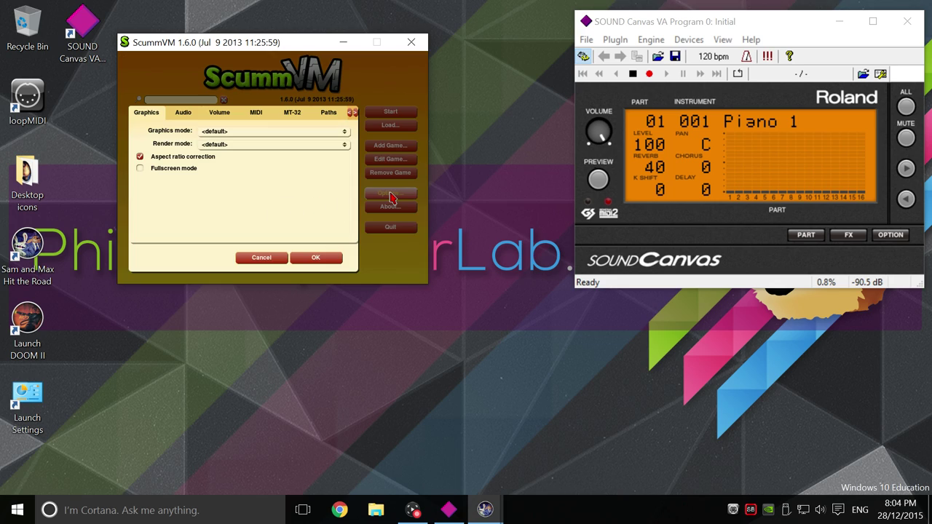
click(256, 114)
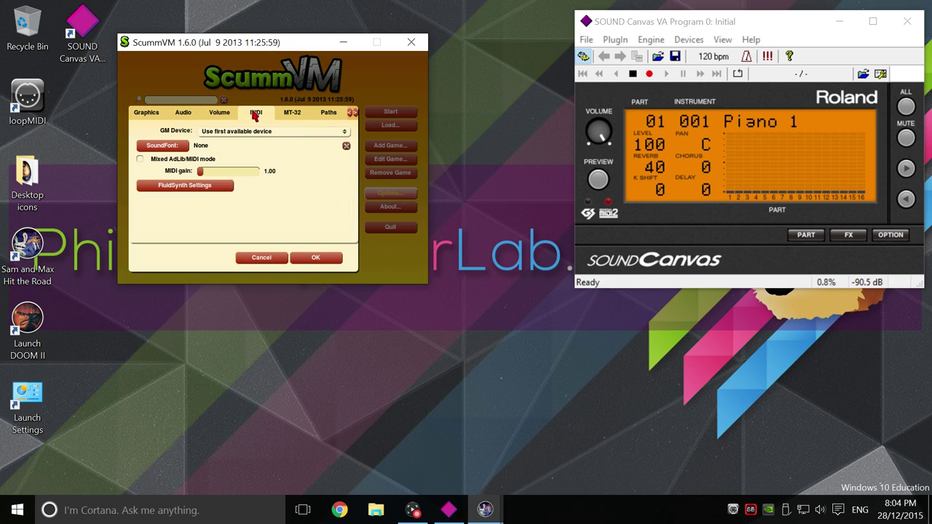
click(211, 132)
click(230, 149)
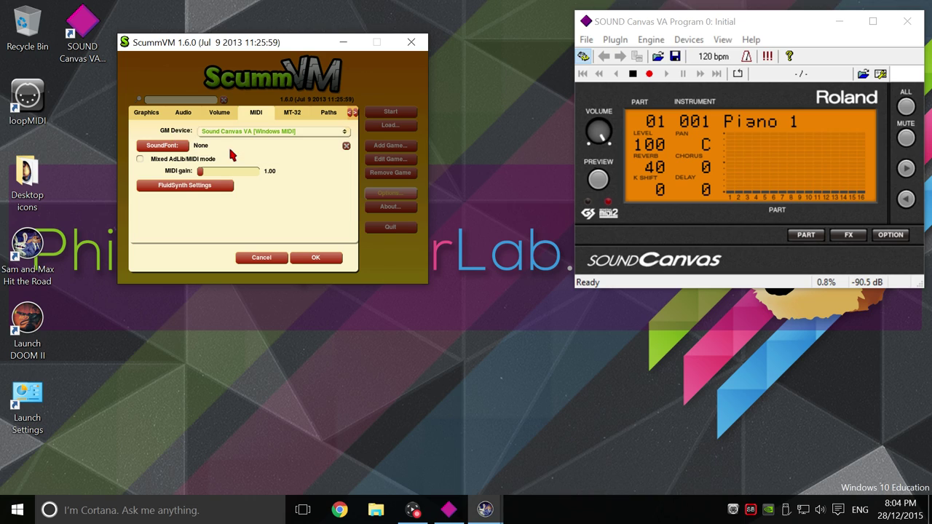
click(315, 259)
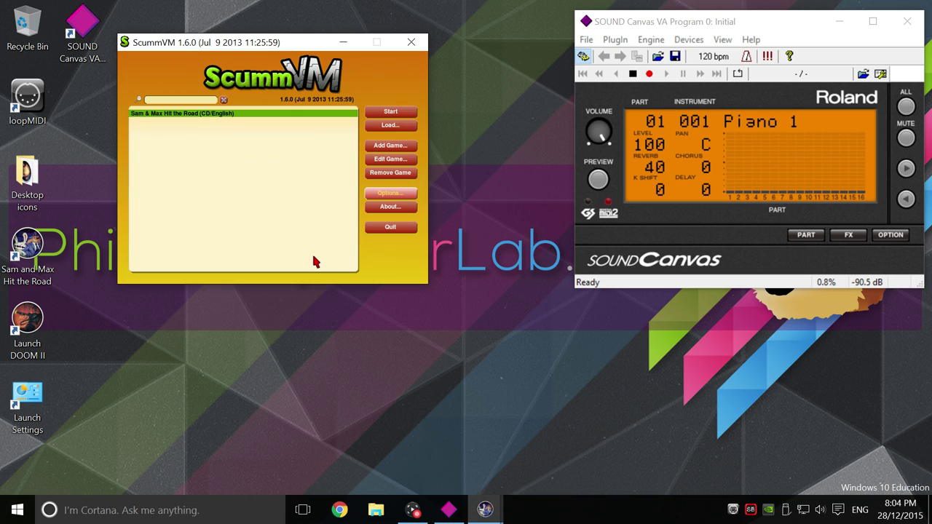
click(380, 114)
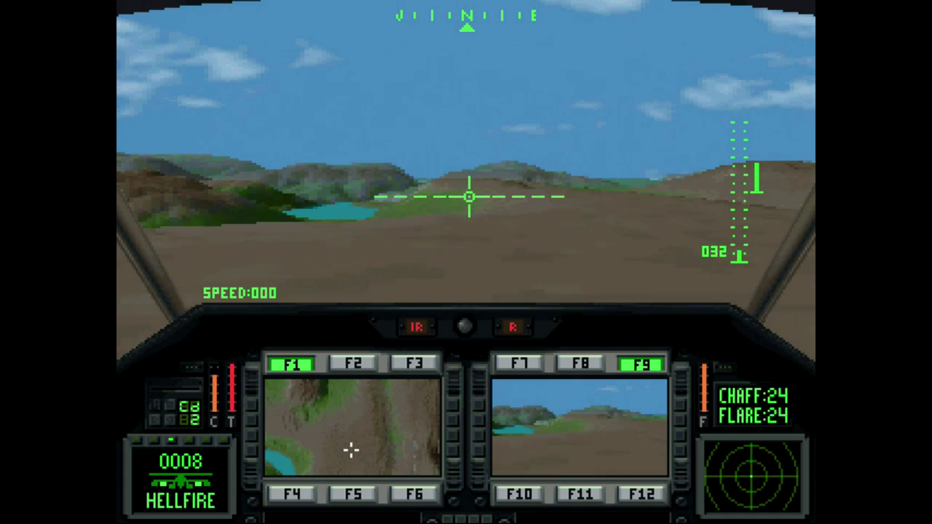
- Fly the helicopter forward while climbing, then bank into a left turn
key(Up)
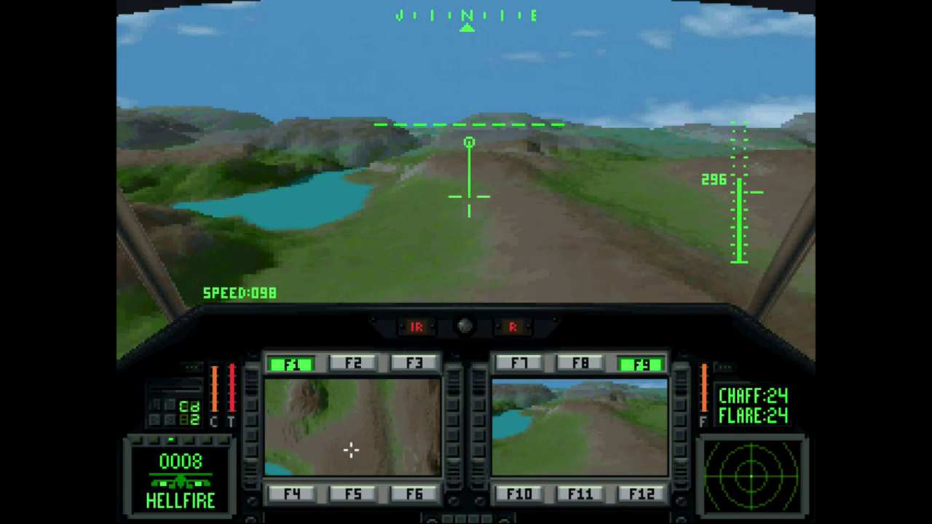
key(Left)
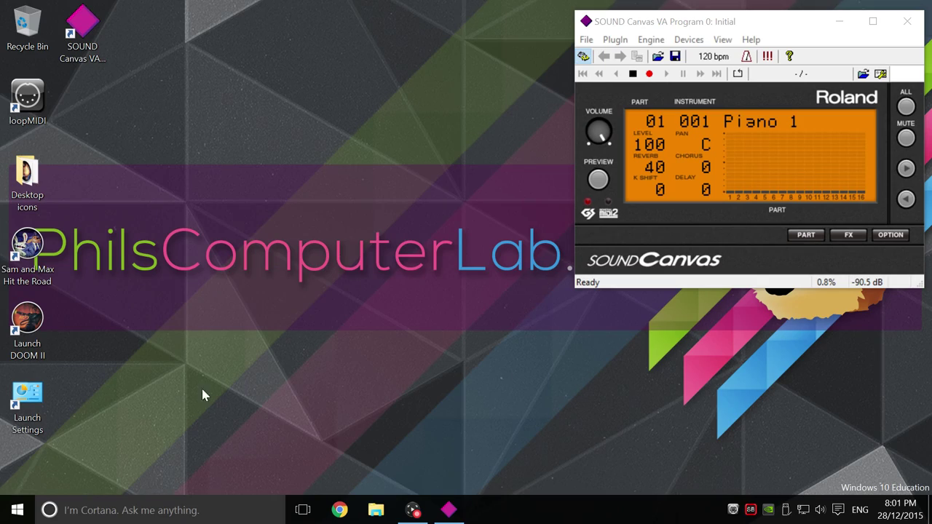
- In DOOM II Setup, choose Sound Canvas as the music card, accept its MIDI port, and save parameters
click(39, 397)
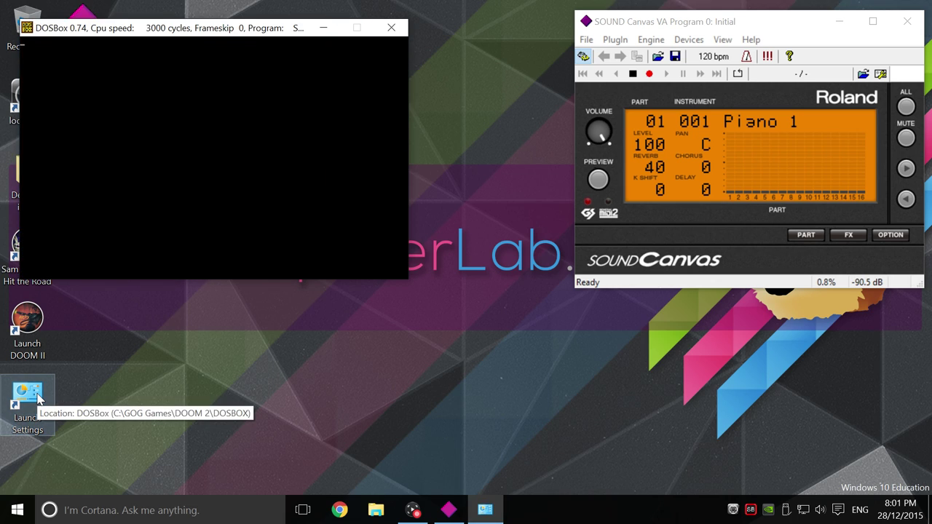
drag(197, 29, 309, 23)
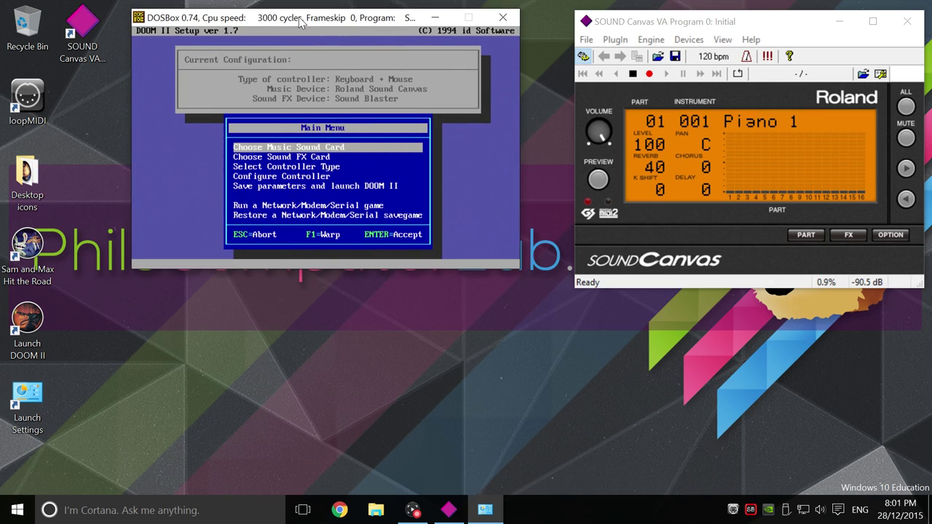
key(Down)
key(Up)
key(Return)
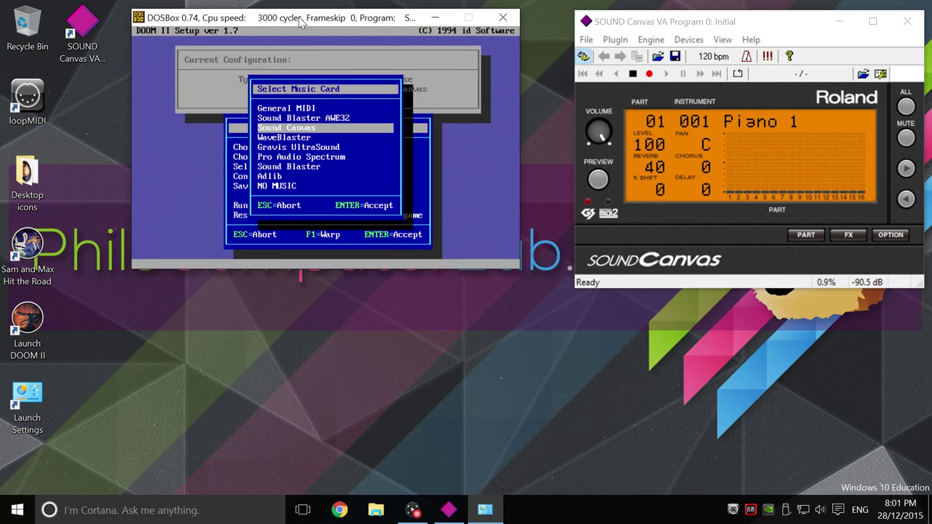
key(Return)
key(Return)
key(Down)
key(Down)
key(Down)
key(Down)
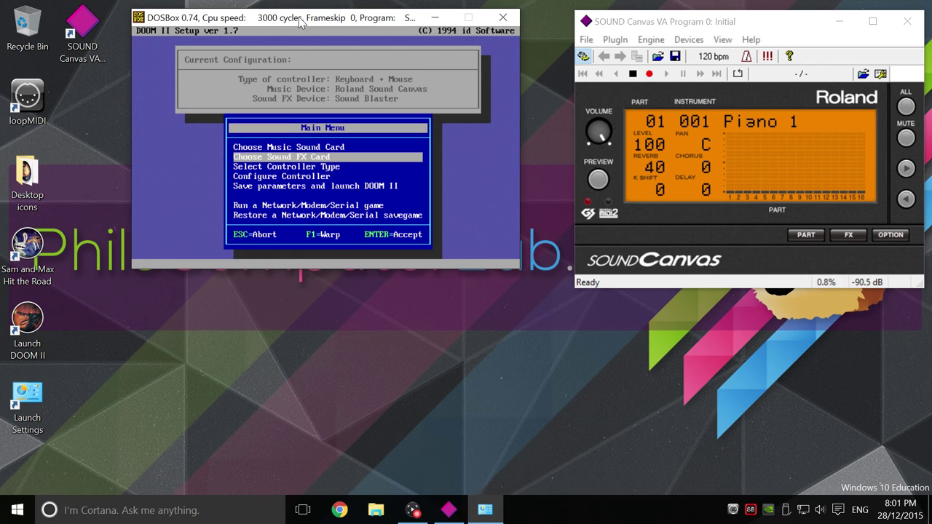
key(Return)
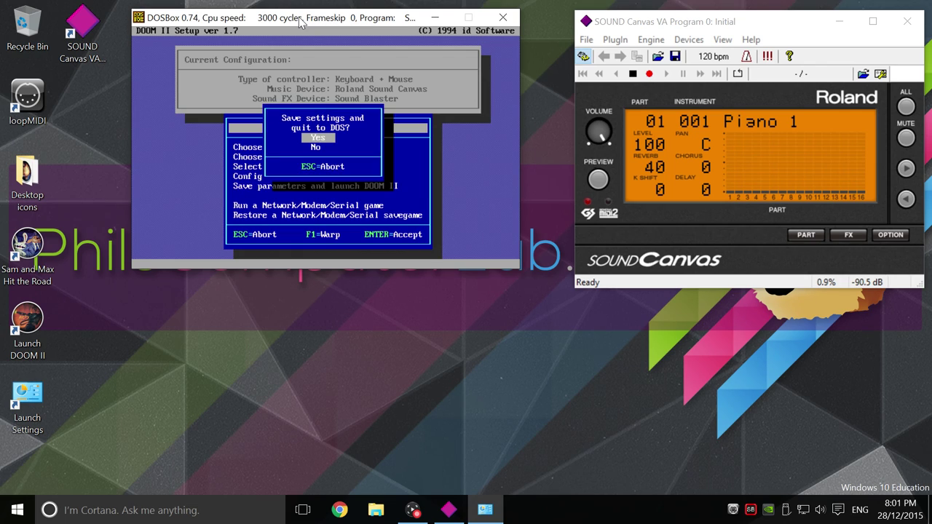
key(Return)
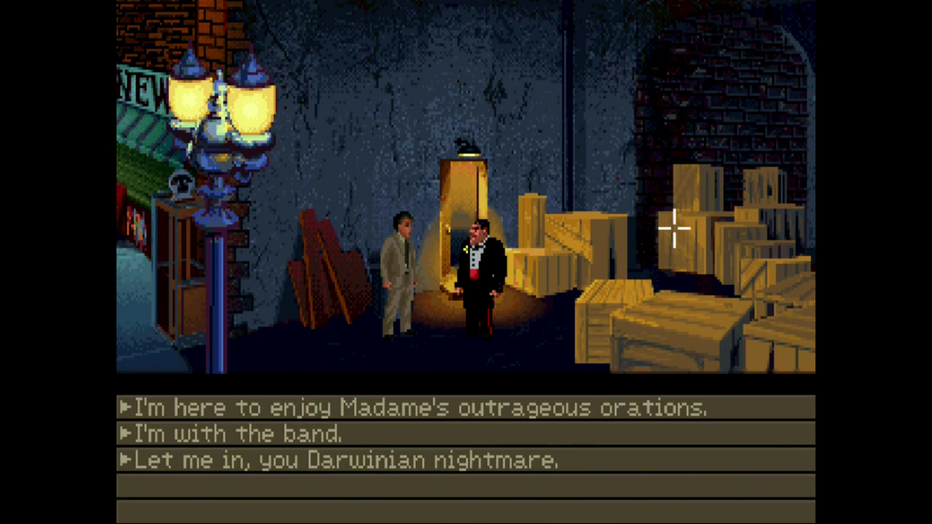
- Answer the doorman with 'Let me in, you Darwinian nightmare.' and pick the follow-up line
click(442, 460)
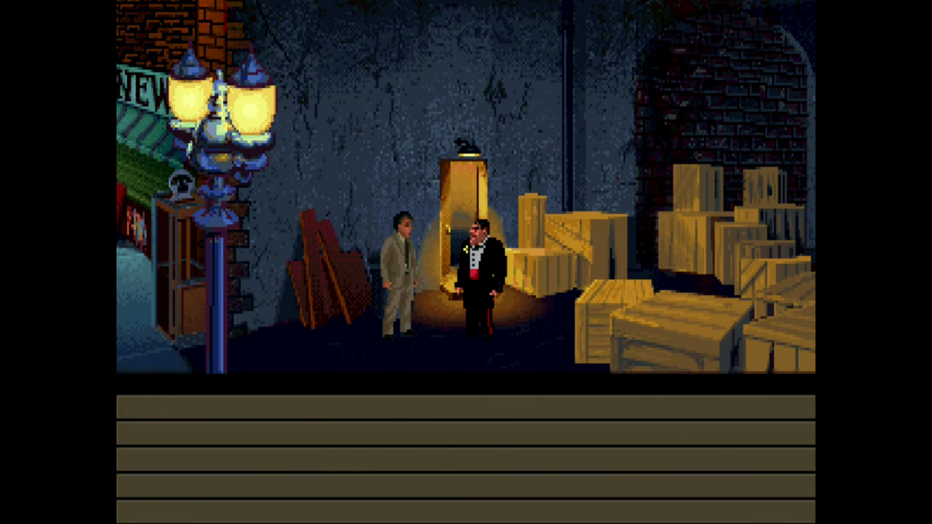
click(306, 433)
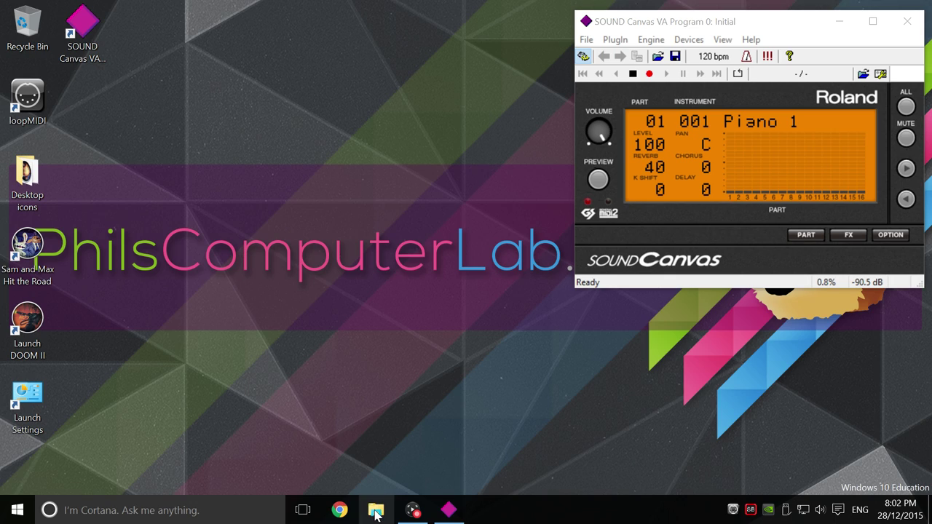
- Run DOSBox.exe from GOG Games > DOOM 2 > DOSBOX and list MIDI devices with mixer /listmidi
click(376, 509)
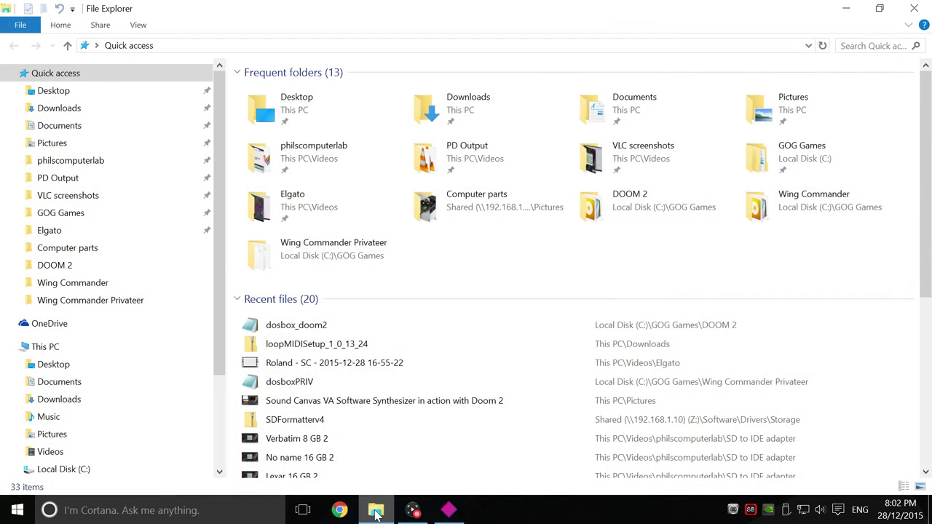
click(77, 213)
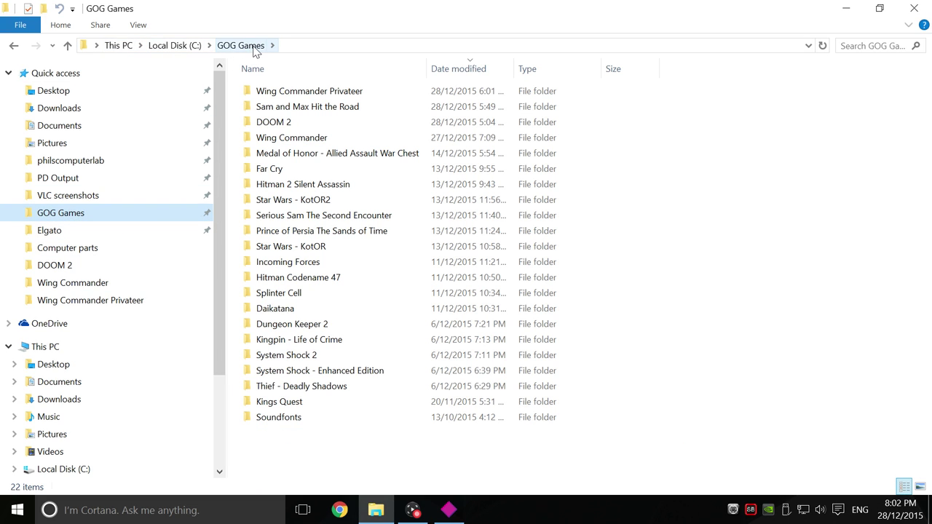
double_click(268, 122)
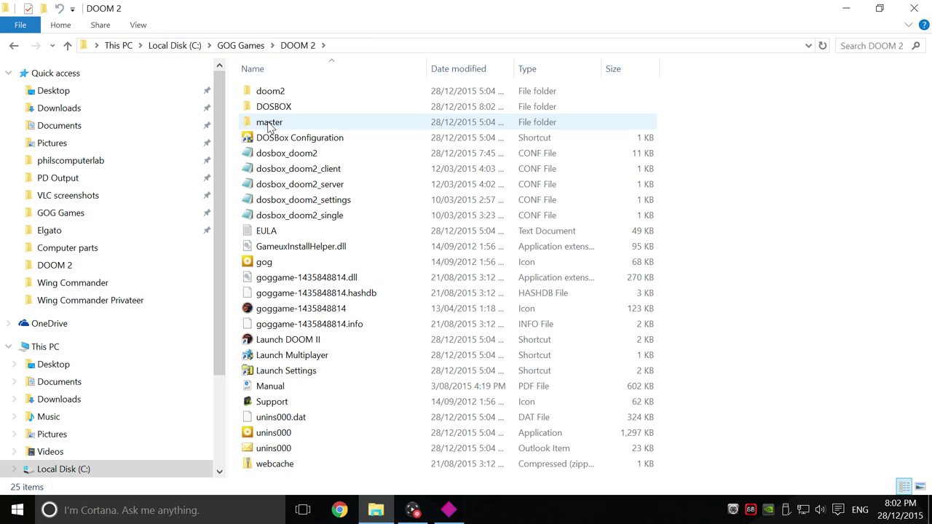
double_click(270, 106)
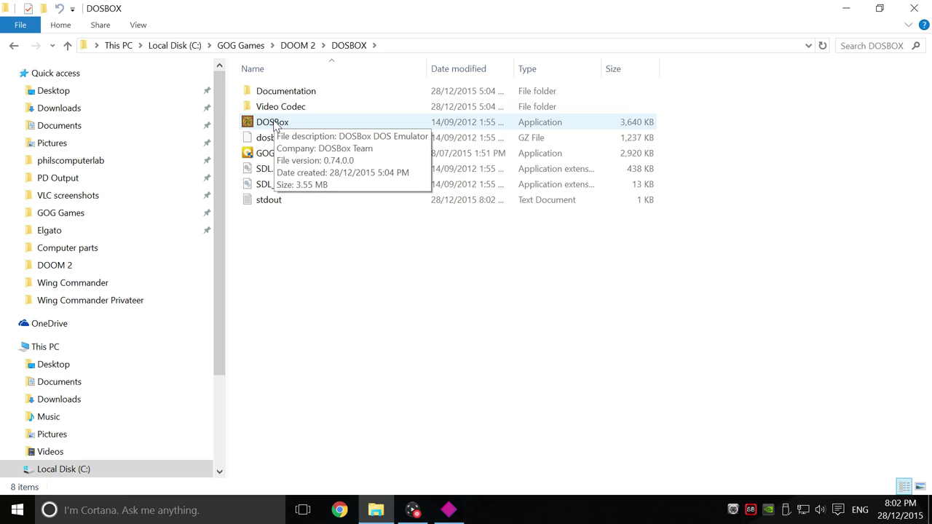
double_click(274, 124)
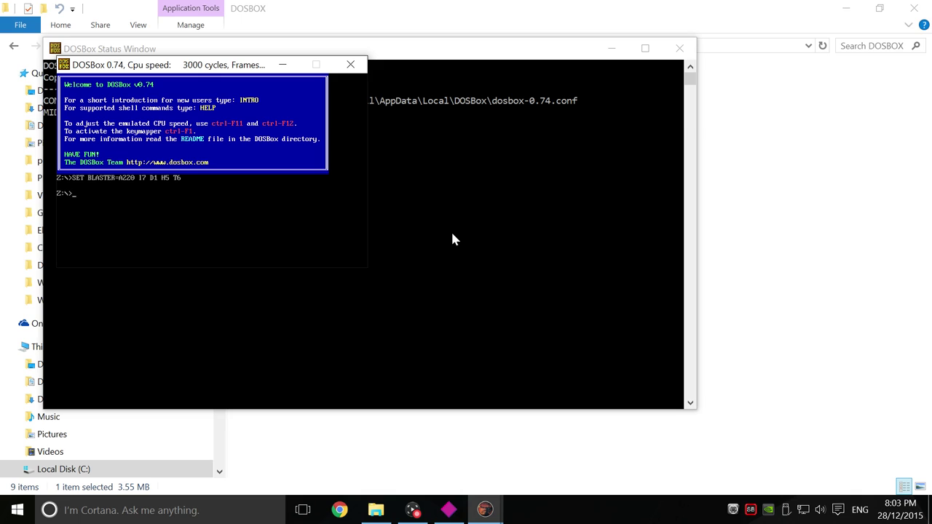
text(mixer)
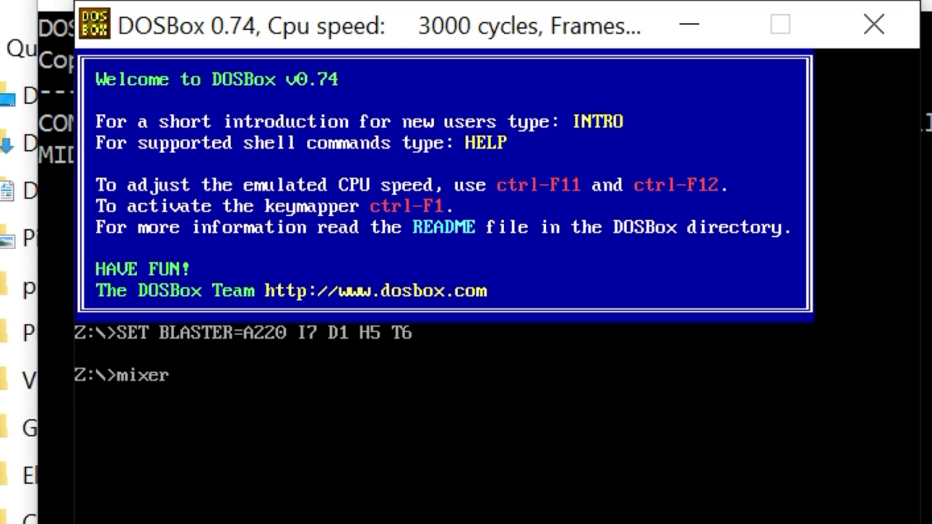
text( /listmidi)
key(Return)
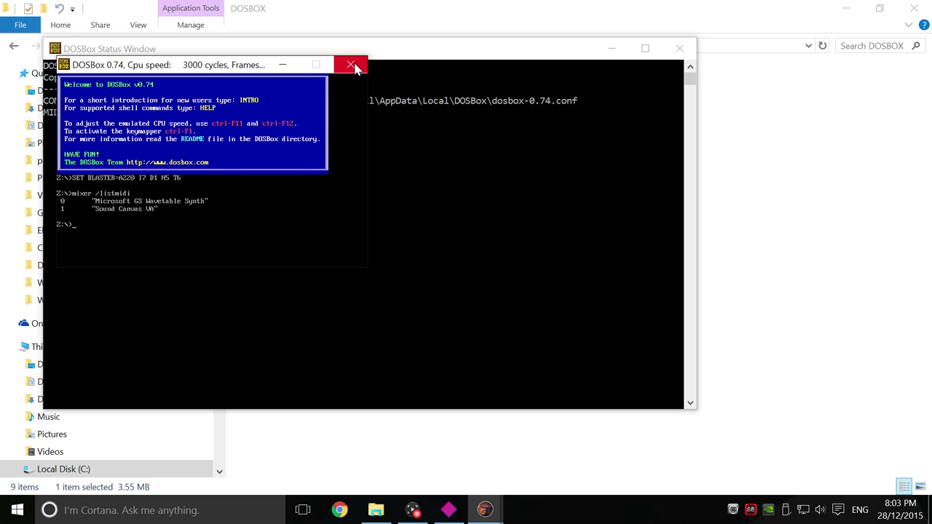
- Close DOSBox and open dosbox_doom2.conf from the DOOM 2 folder in a maximized Notepad
click(352, 65)
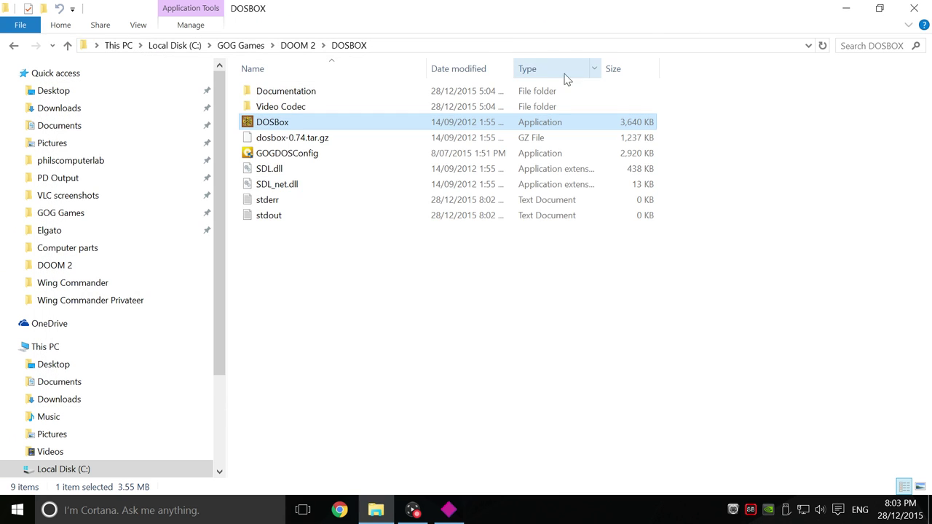
click(297, 46)
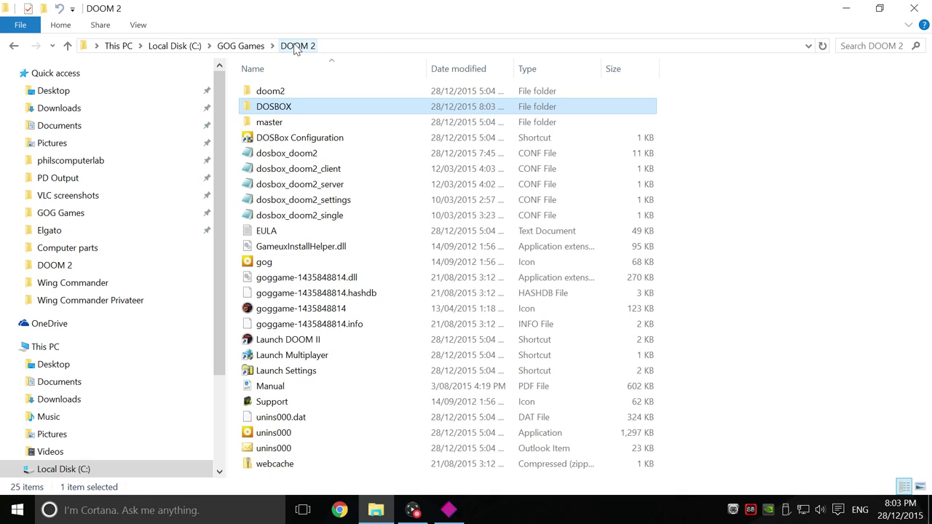
double_click(307, 154)
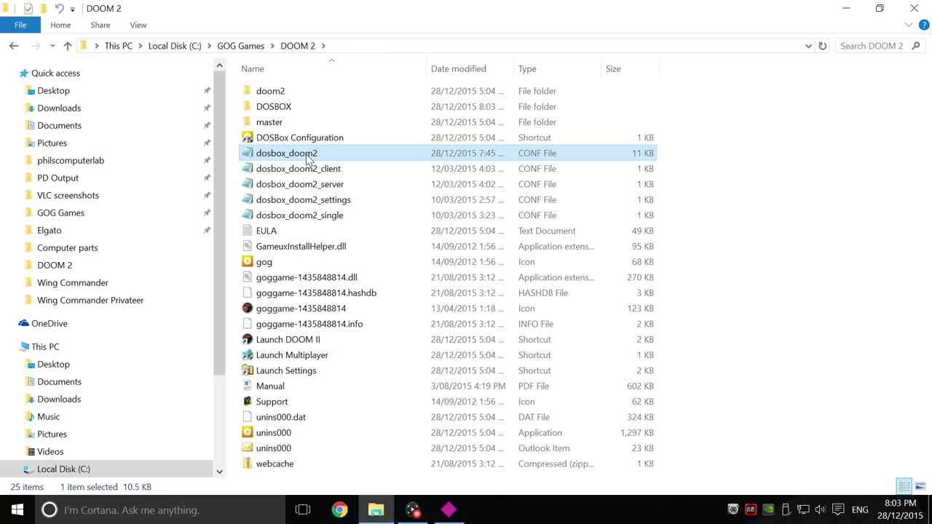
double_click(313, 40)
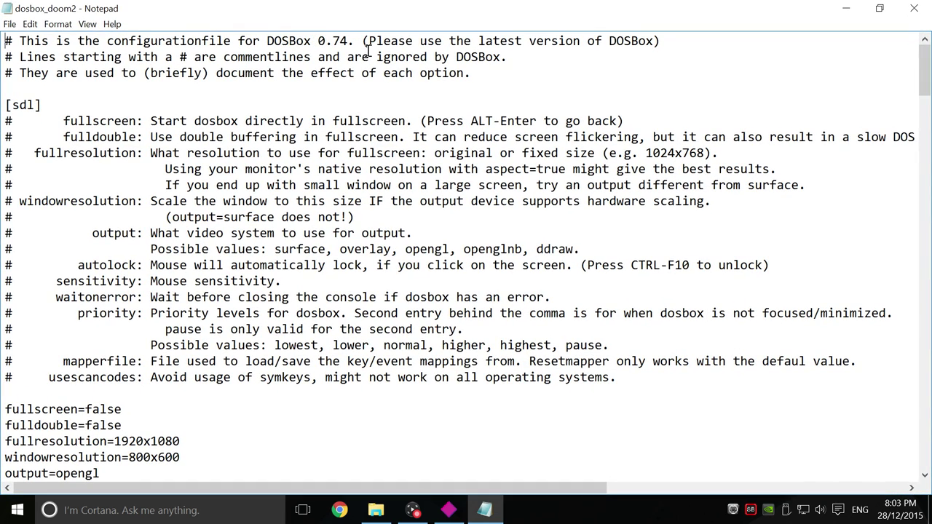
- Set midiconfig=1 under [midi], save the file, and close Notepad
drag(927, 68, 892, 238)
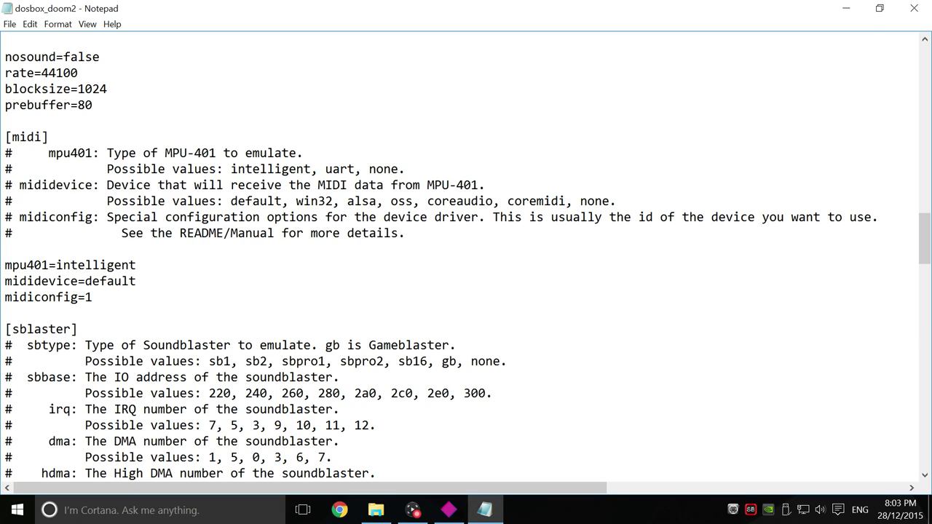
click(9, 24)
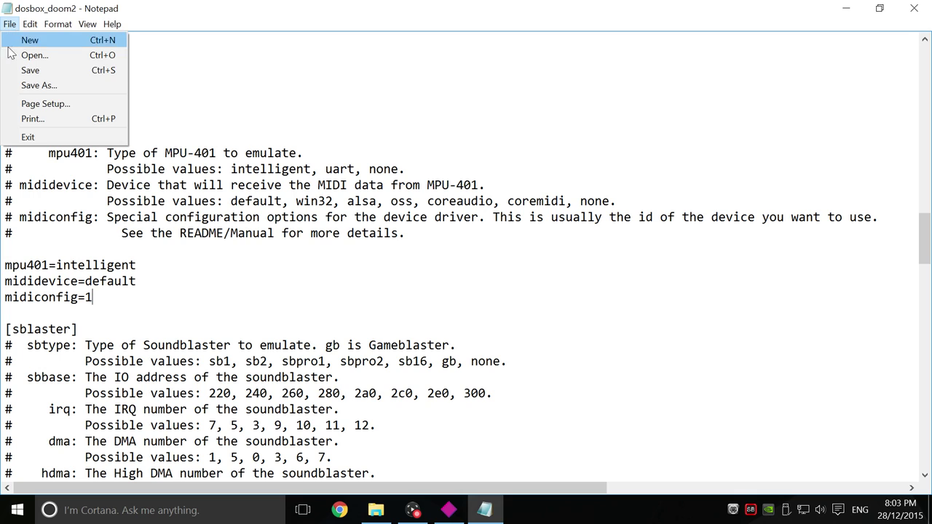
click(29, 73)
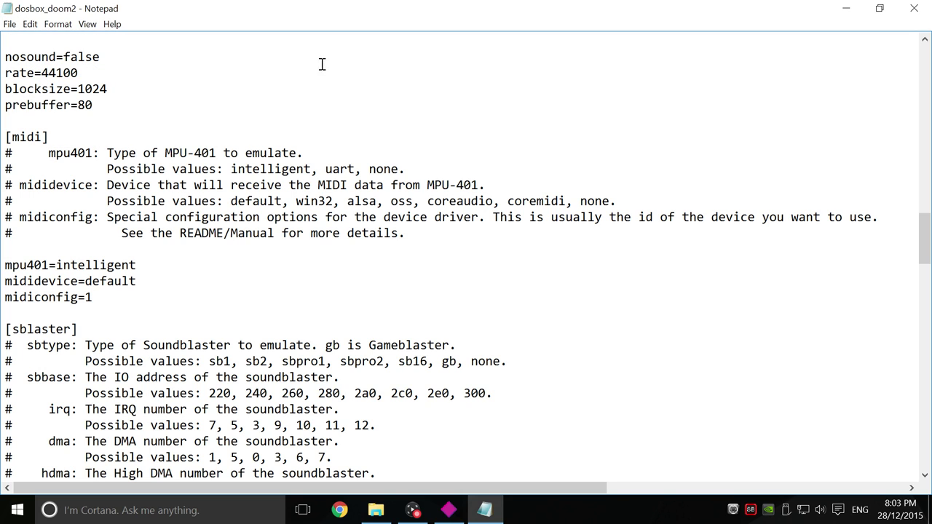
click(914, 8)
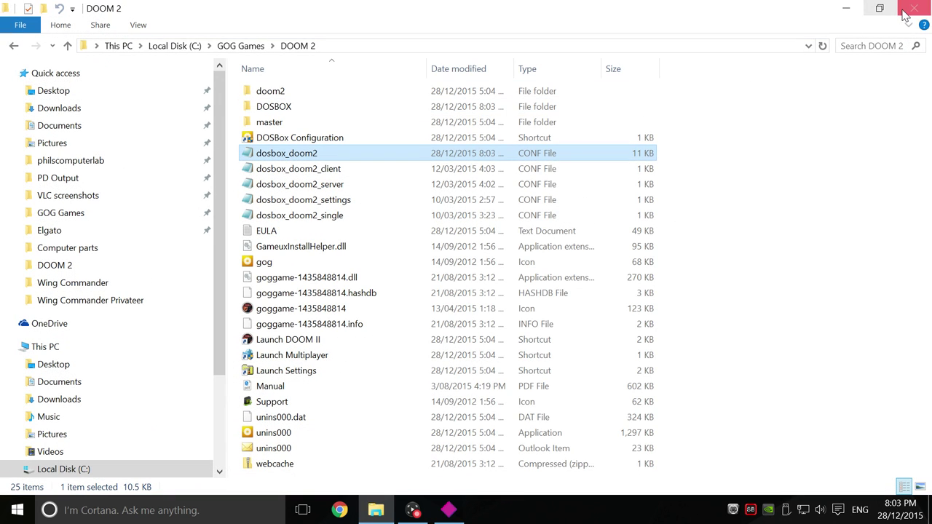
- Close Explorer, launch DOOM II, choose Hell on Earth, and start a new game after picking a skill level
click(914, 8)
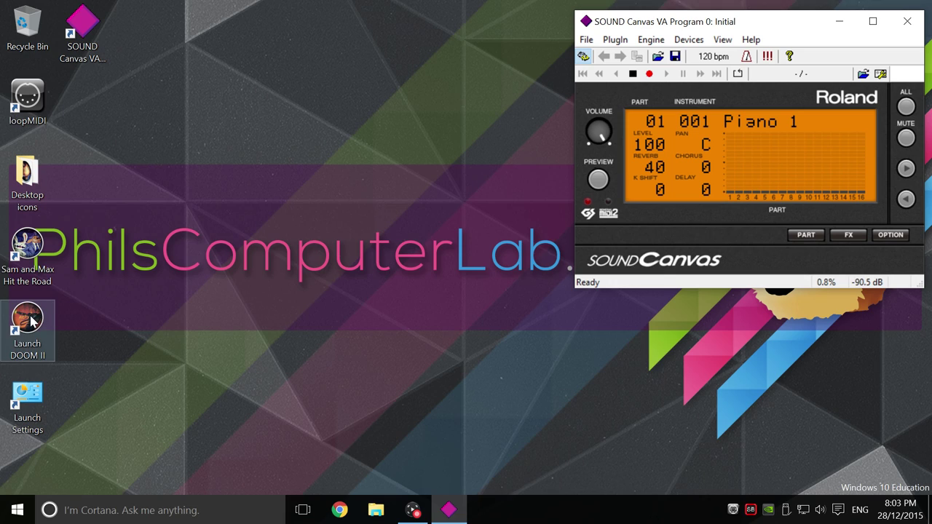
click(32, 321)
double_click(32, 320)
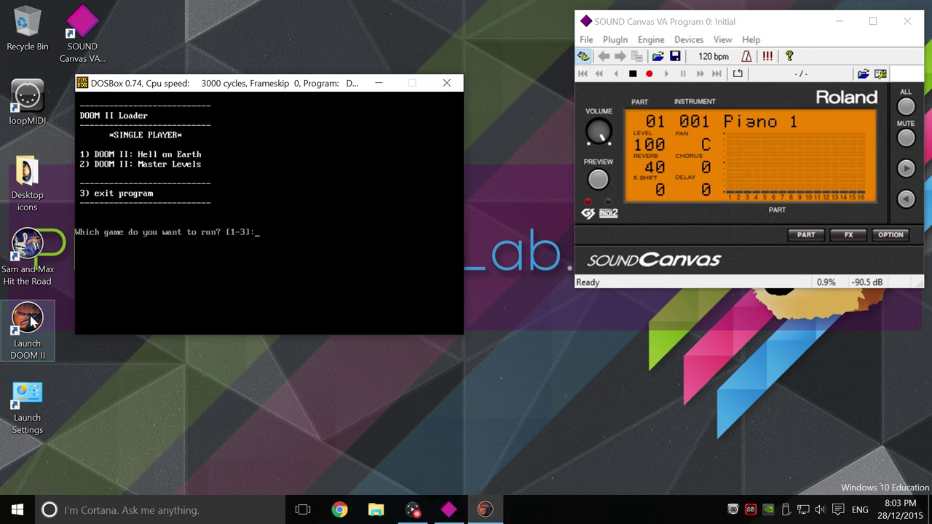
key(1)
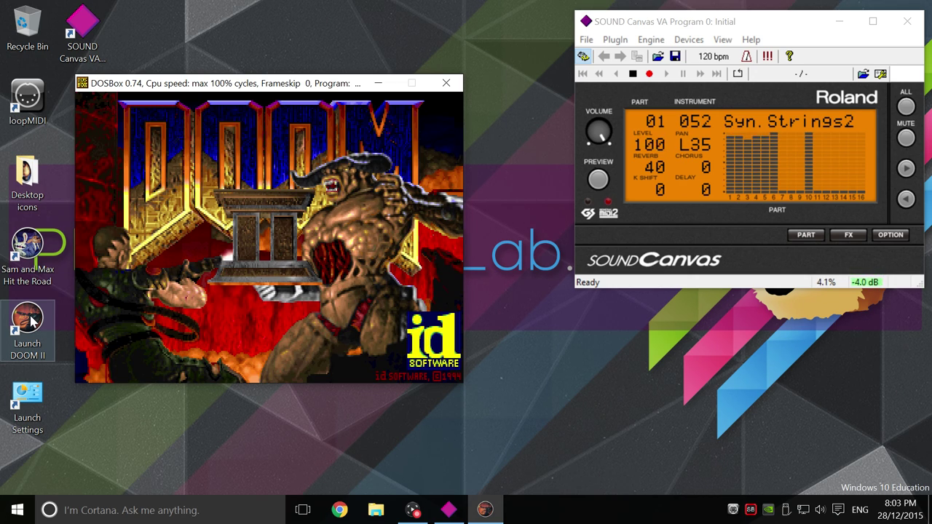
key(Escape)
key(Return)
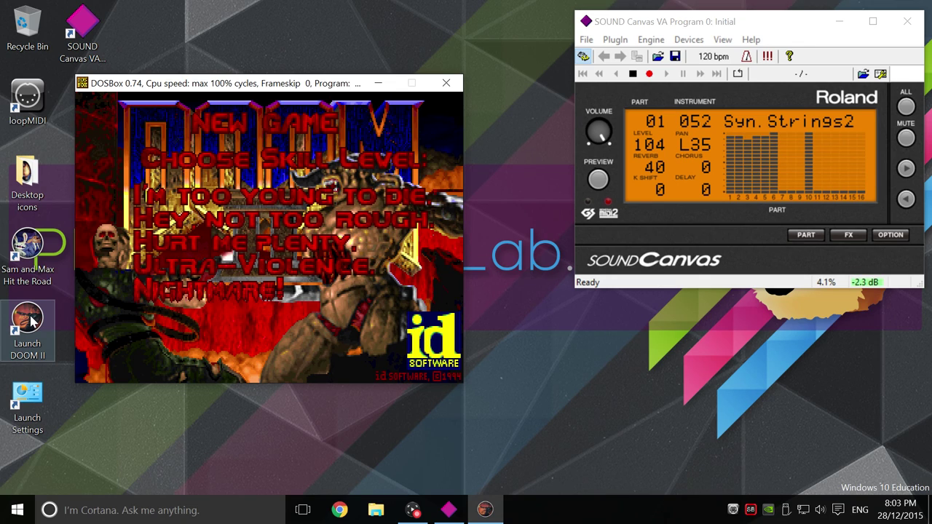
key(Return)
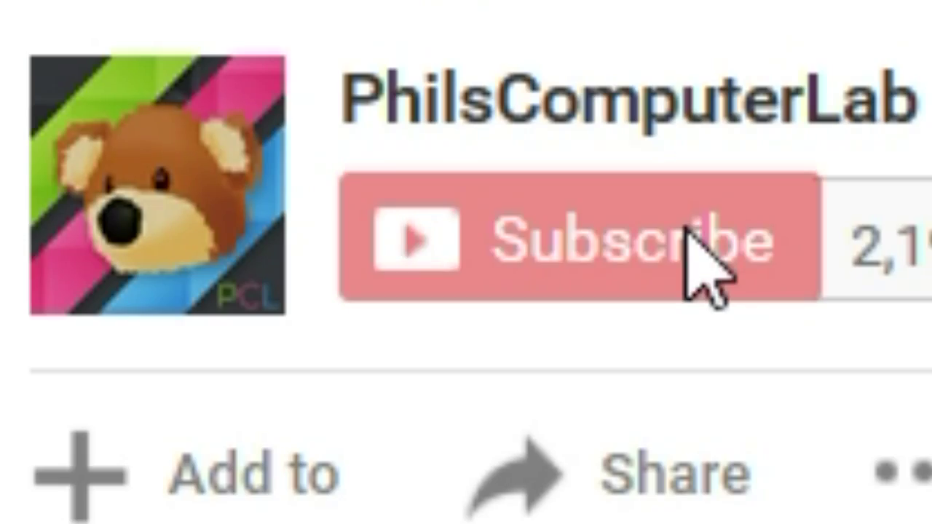
- Hit Subscribe and the thumbs-up Like button on the YouTube page
click(692, 251)
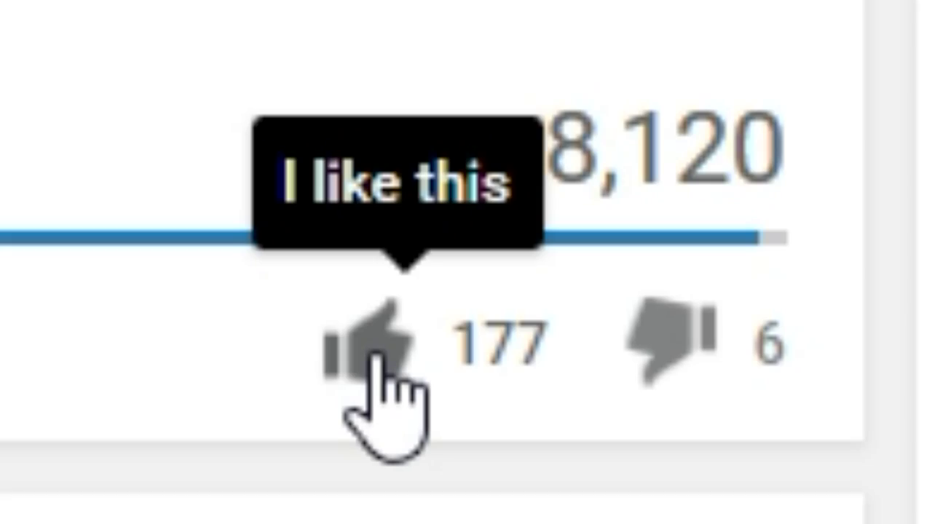
click(374, 358)
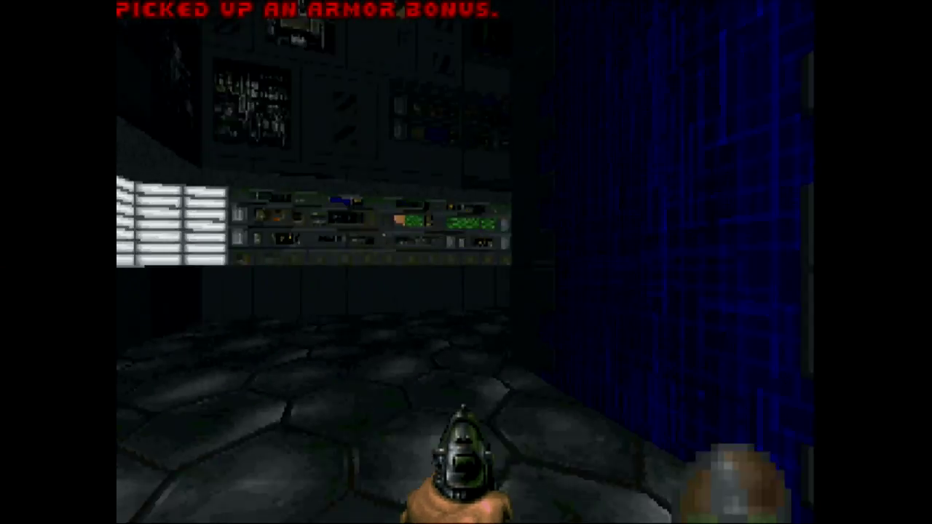